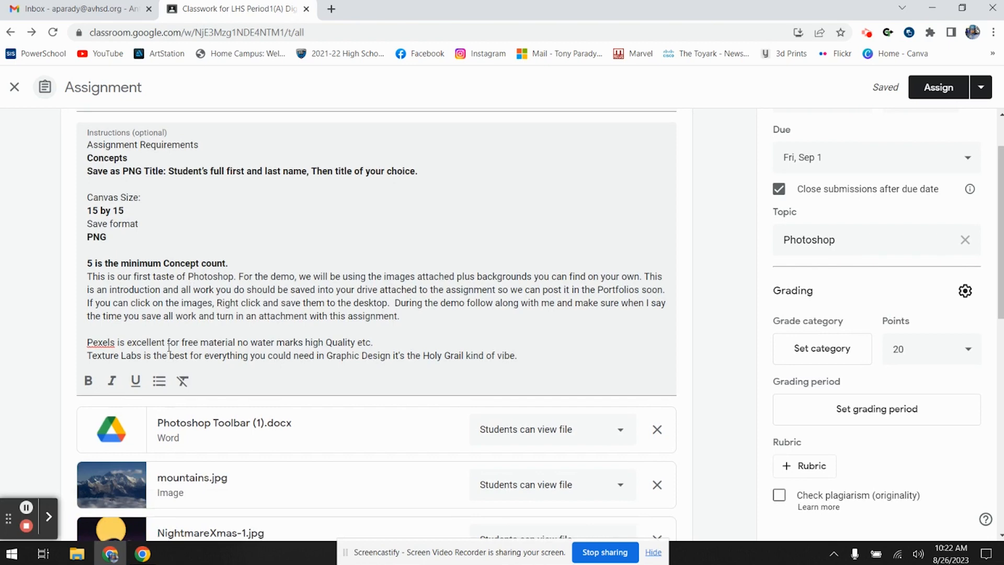
# - Look through the image files attached to the assignment, down to the attachment options
pyautogui.scroll(-1, 161, 414)
pyautogui.scroll(-5, 161, 414)
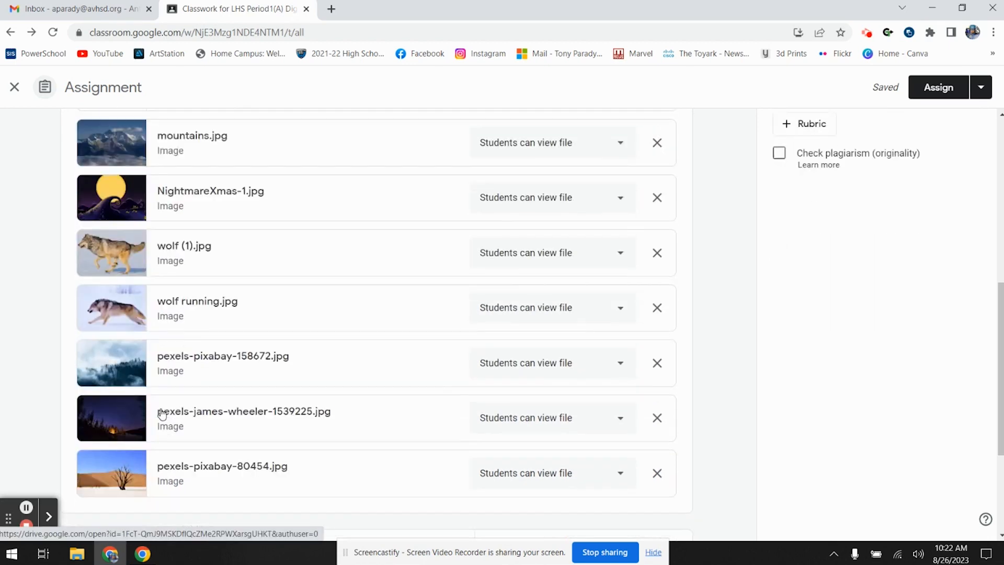
pyautogui.scroll(1, 161, 413)
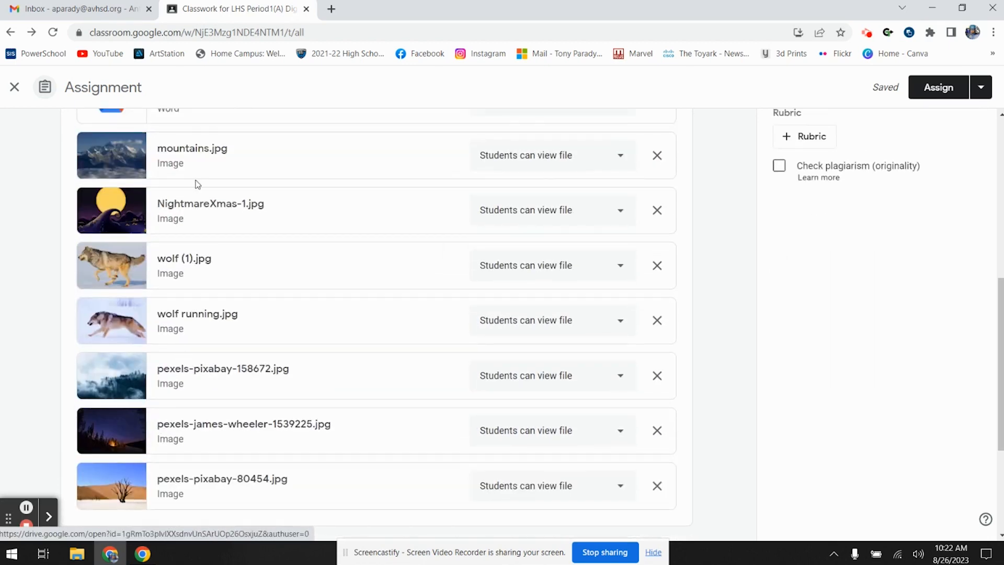
pyautogui.scroll(-3, 220, 354)
pyautogui.scroll(5, 230, 380)
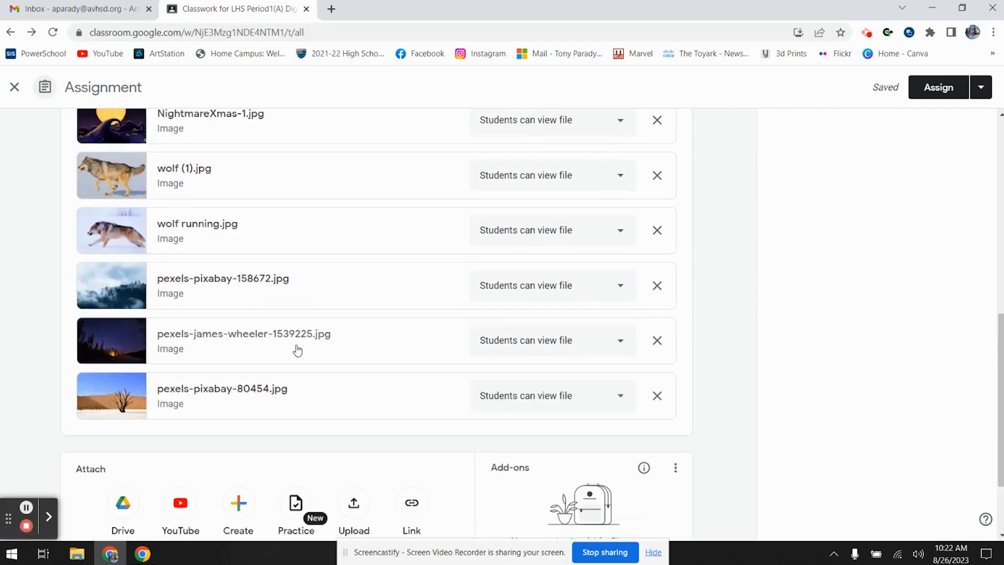
pyautogui.scroll(-4, 290, 352)
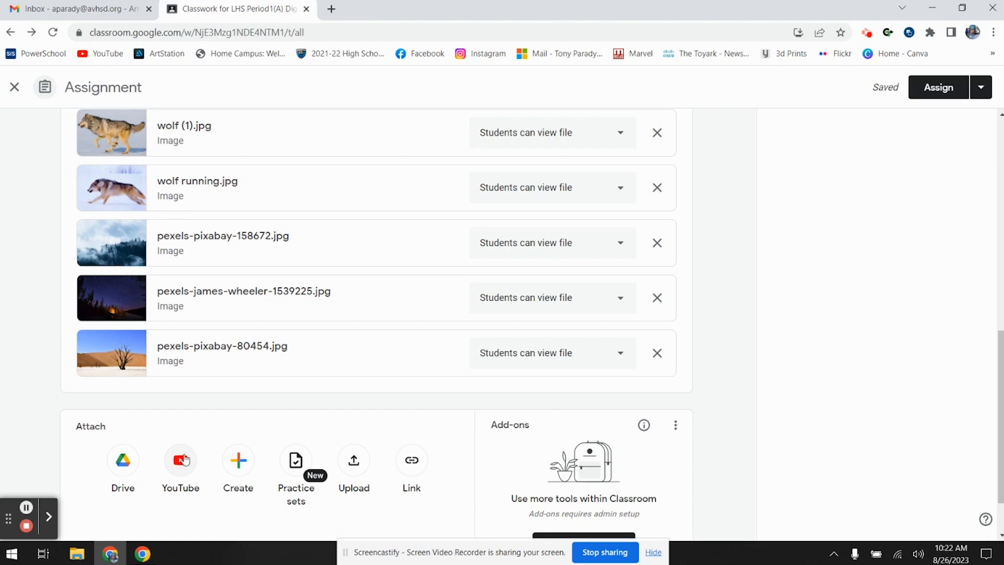
# - Minimize the browser window and launch Adobe Photoshop 2022
pyautogui.moveTo(393, 550); pyautogui.dragTo(397, 556)
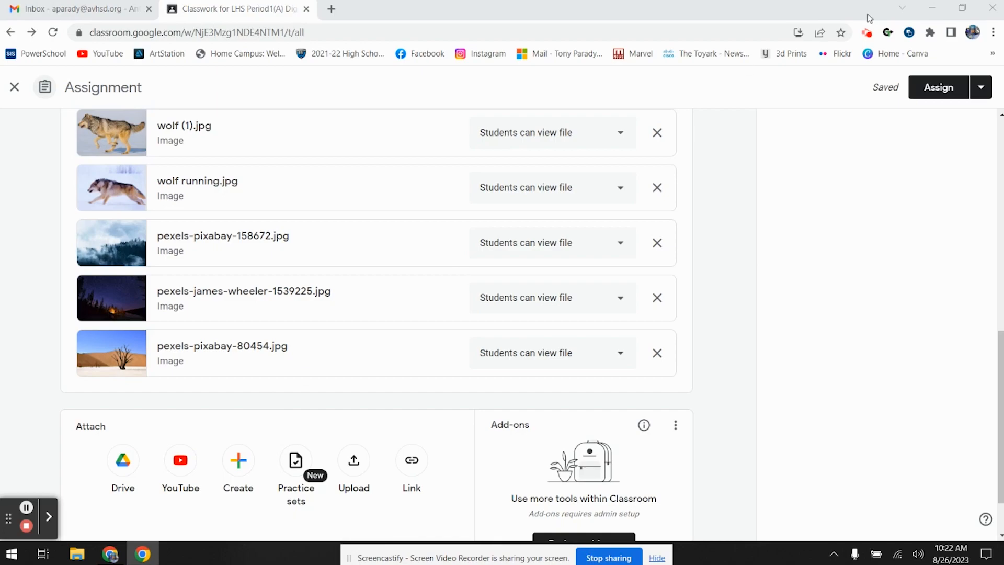
pyautogui.click(932, 8)
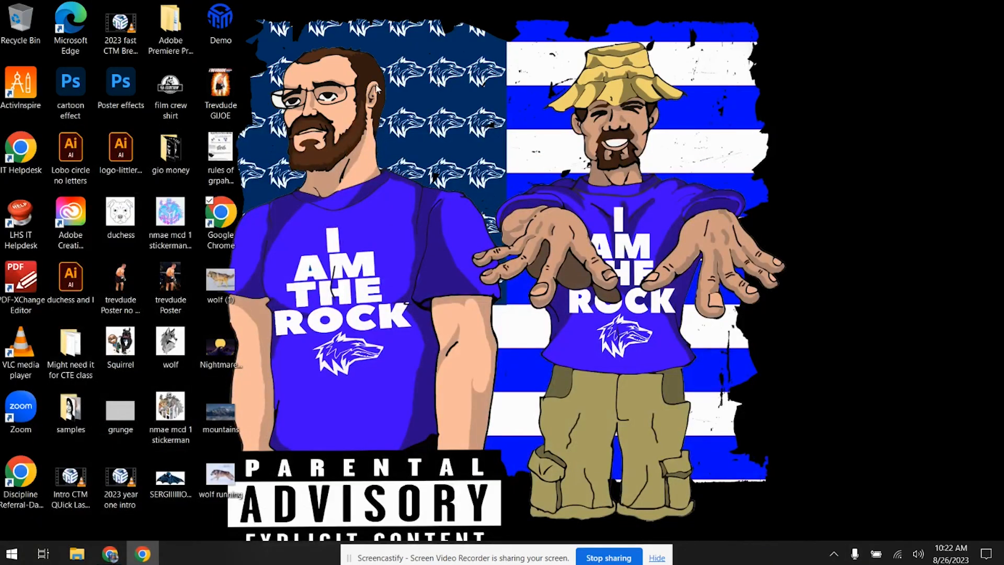
pyautogui.click(12, 554)
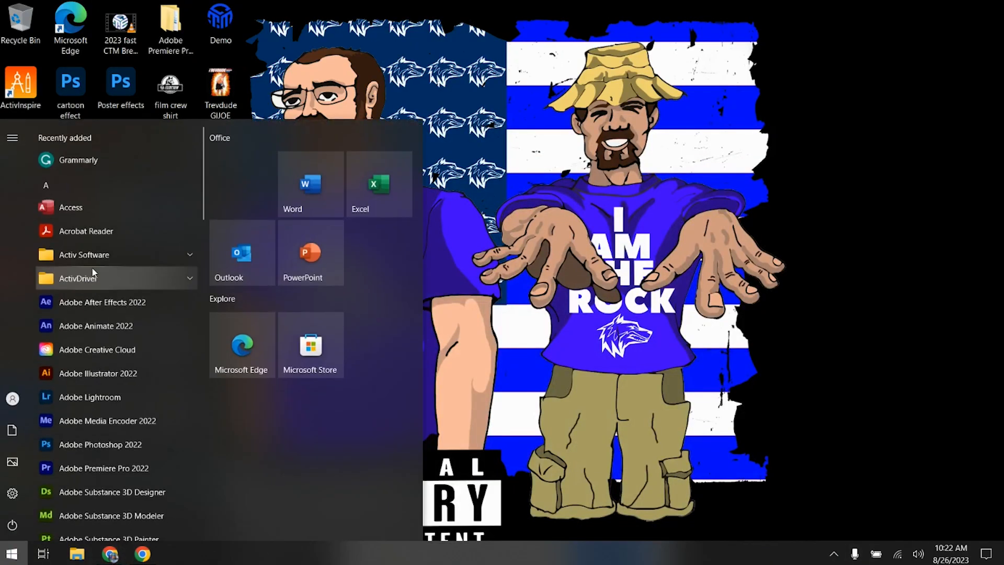
pyautogui.click(97, 445)
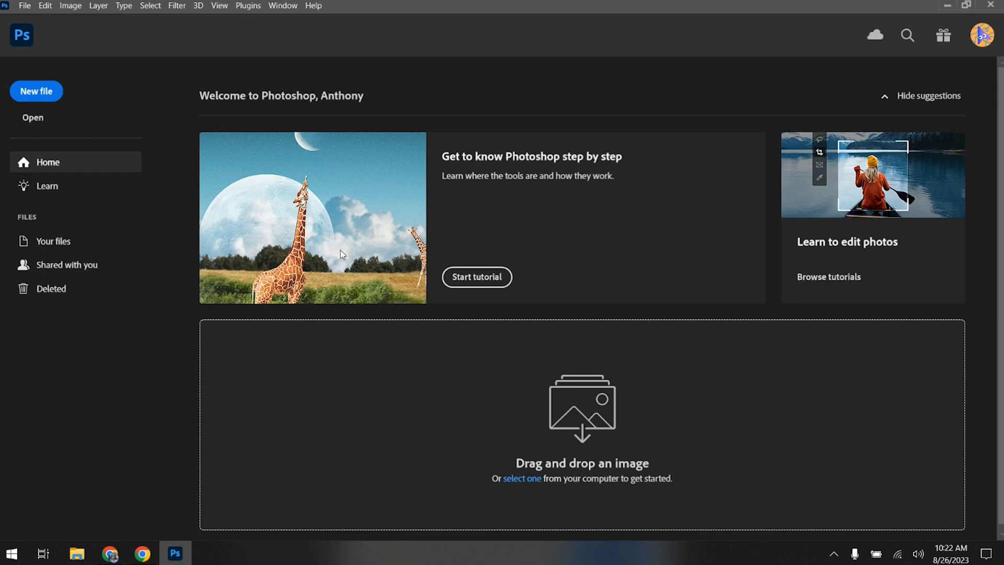
pyautogui.click(983, 36)
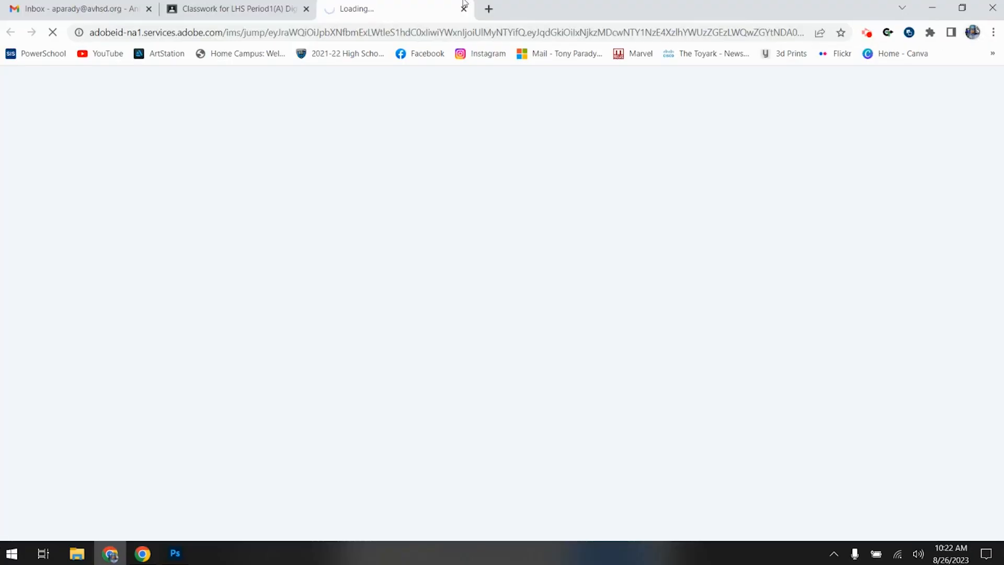
pyautogui.click(464, 10)
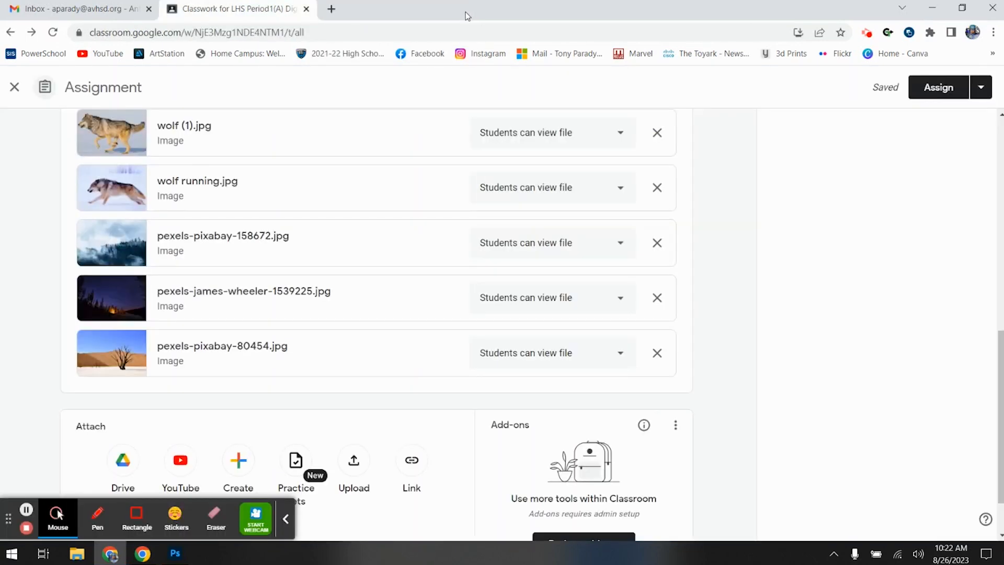
pyautogui.click(932, 8)
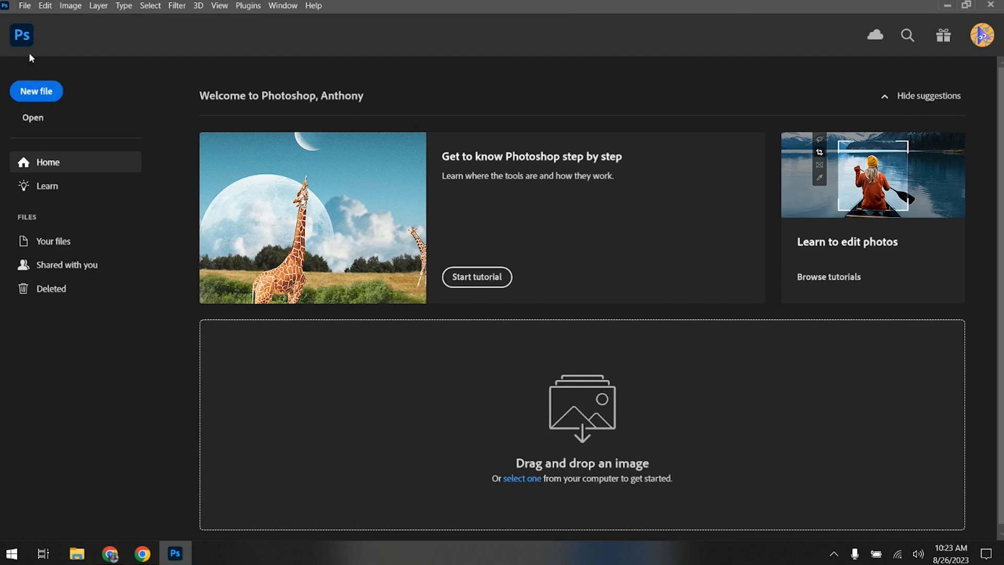
# - Create a new 15 x 15 inch document at 72 pixels/inch in 8-bit RGB Color with a white background
pyautogui.click(50, 99)
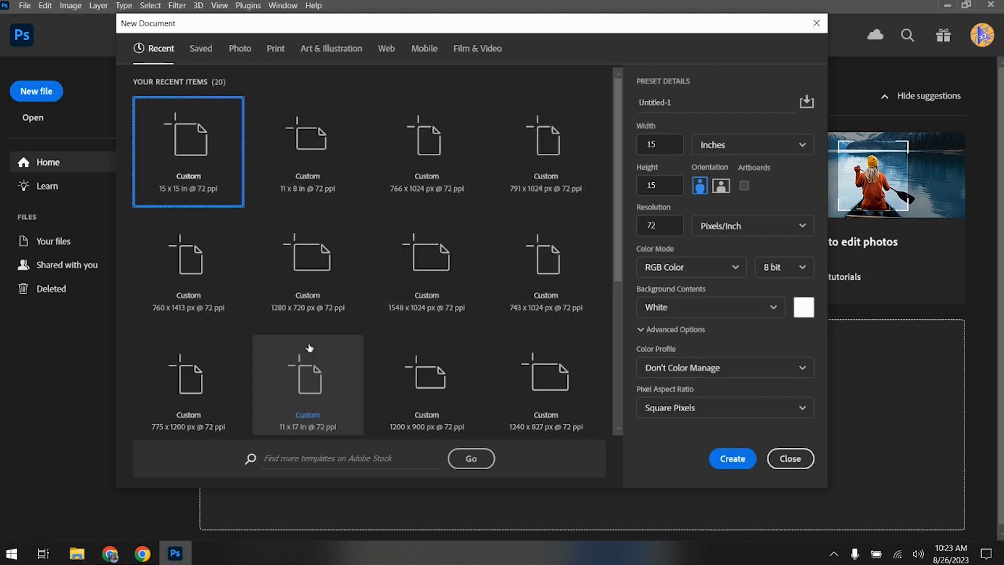
pyautogui.click(734, 458)
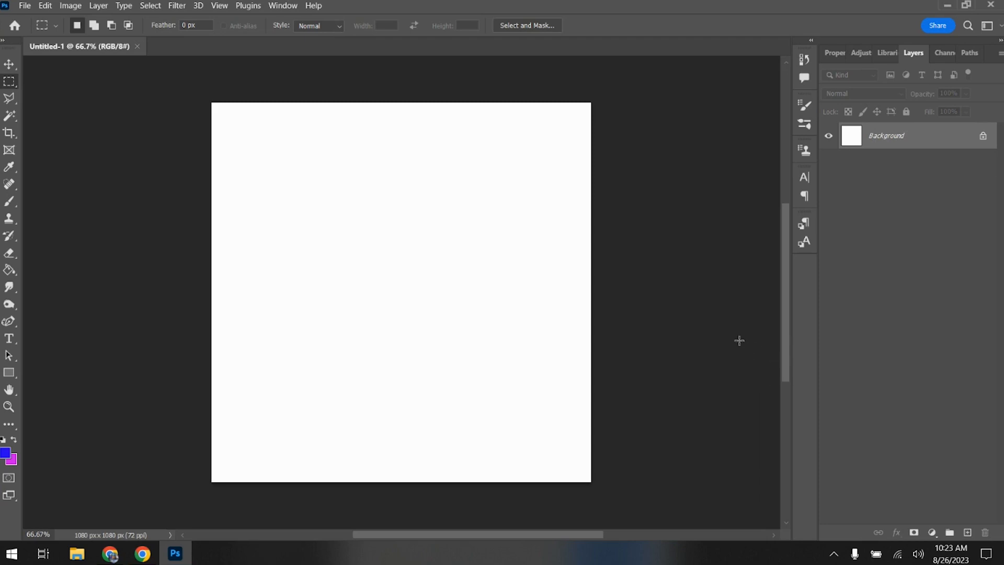
# - Try collapsing and expanding the two panel docks, ending with the Layers panel group expanded
pyautogui.click(1000, 41)
pyautogui.click(929, 41)
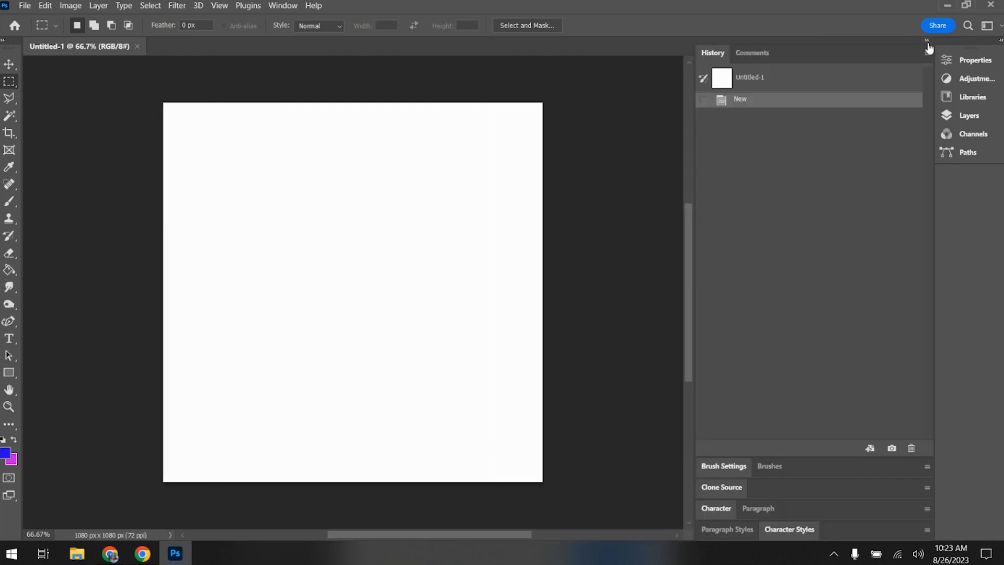
pyautogui.click(928, 41)
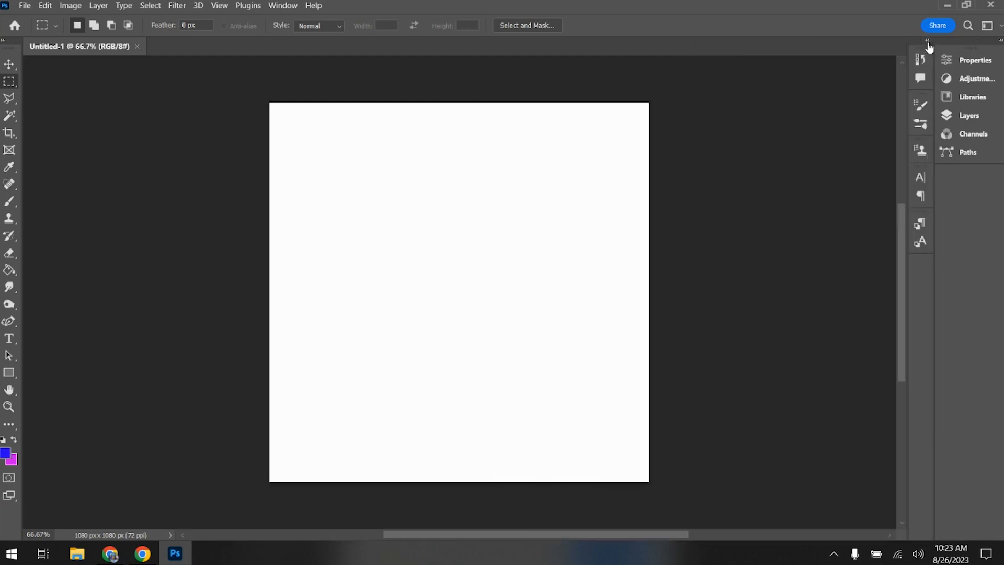
pyautogui.click(1001, 41)
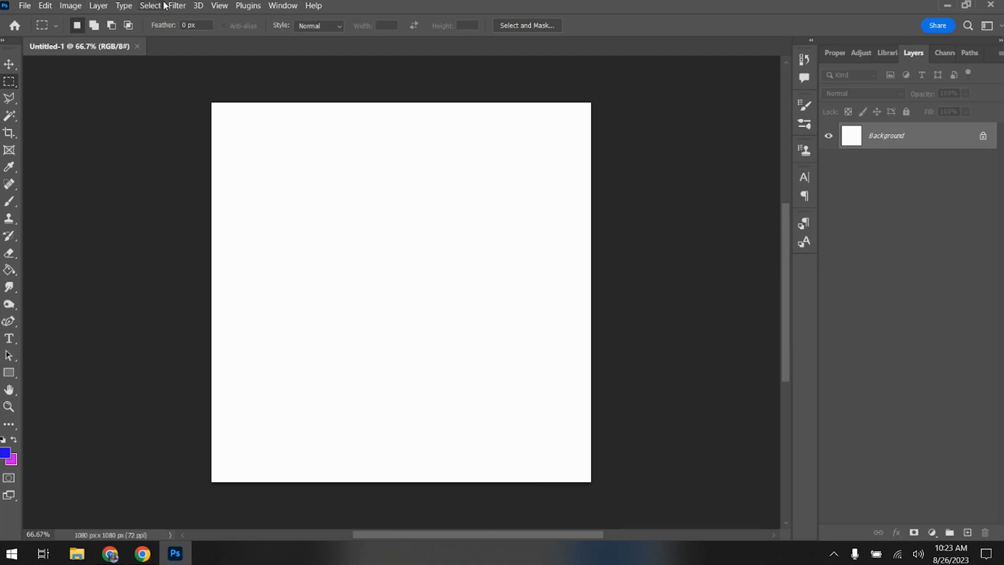
pyautogui.click(290, 7)
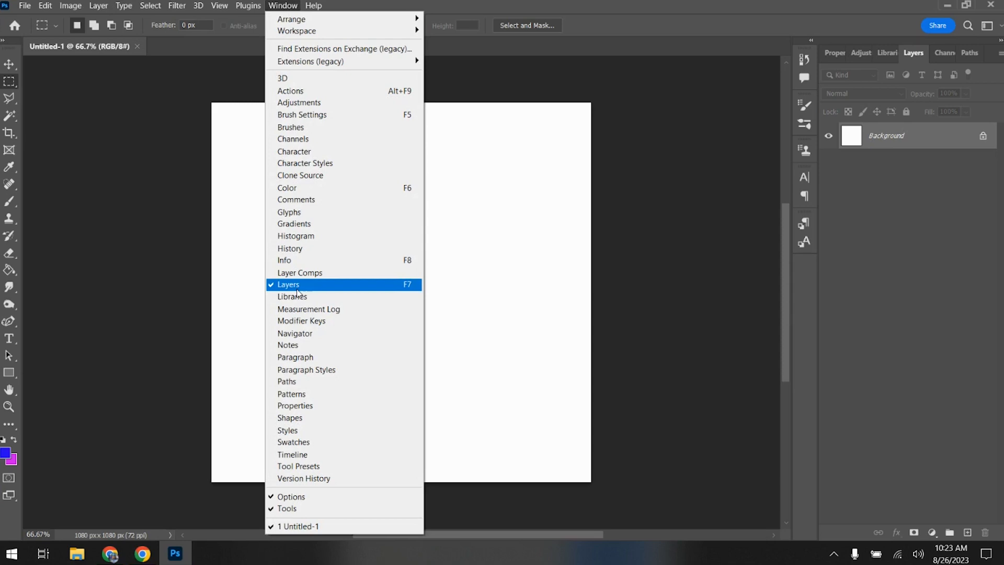
pyautogui.moveTo(313, 23)
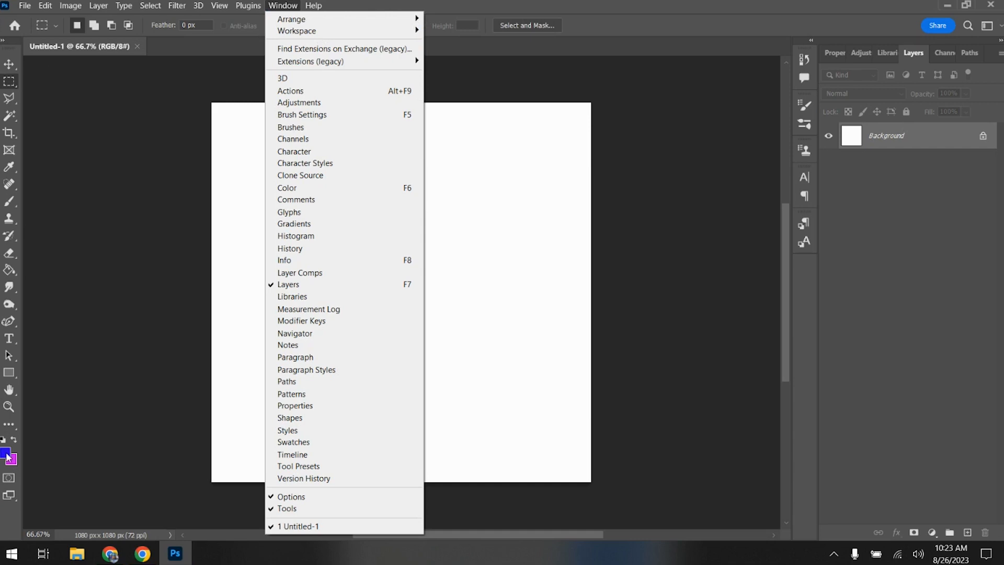
pyautogui.click(107, 216)
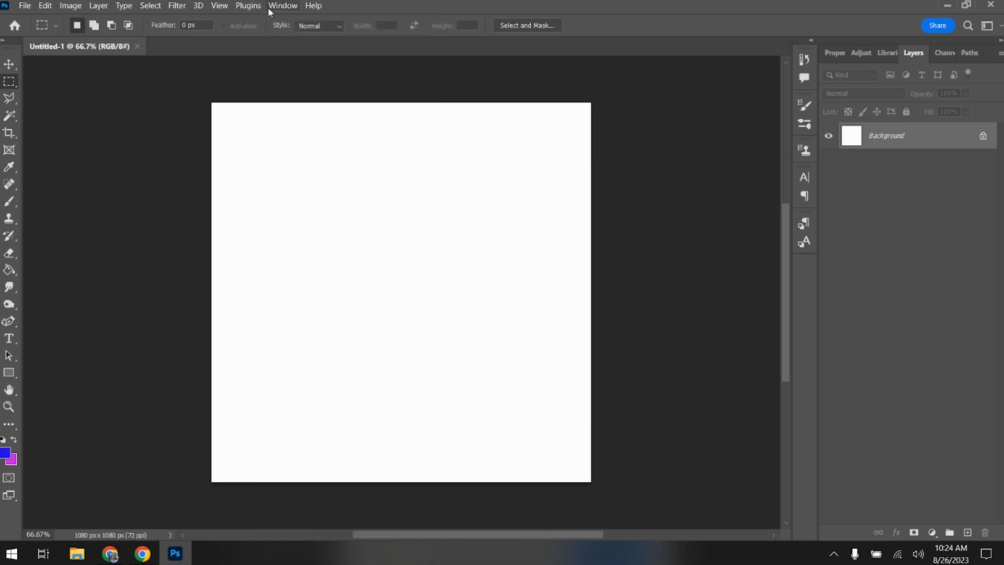
# - Hide the Layers panel and show it again
pyautogui.click(293, 6)
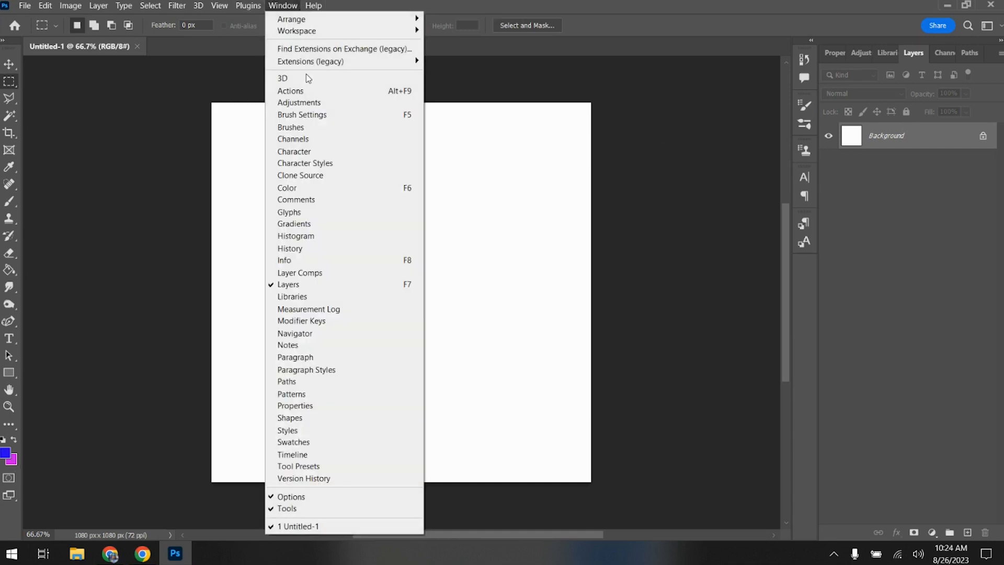
pyautogui.click(296, 284)
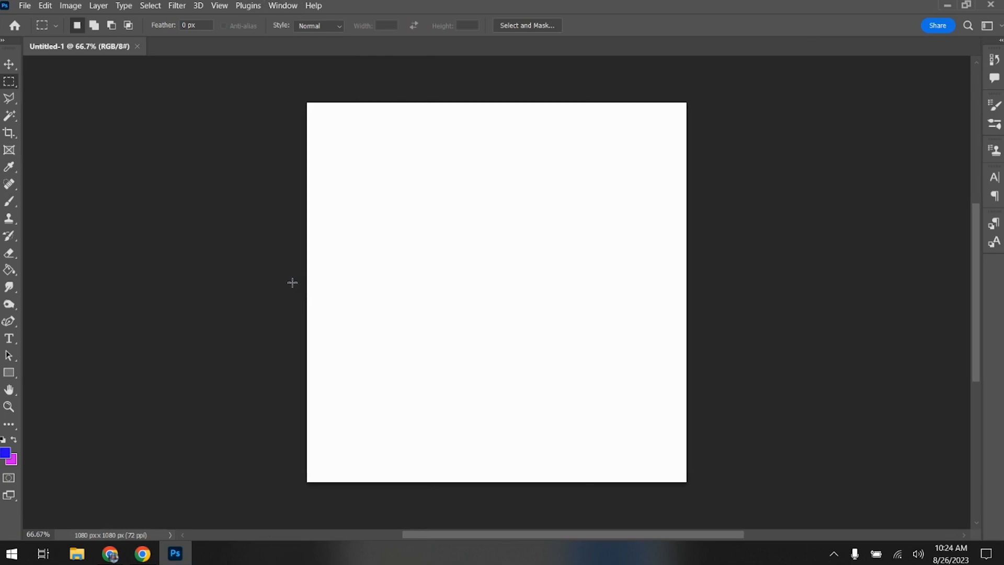
pyautogui.click(283, 5)
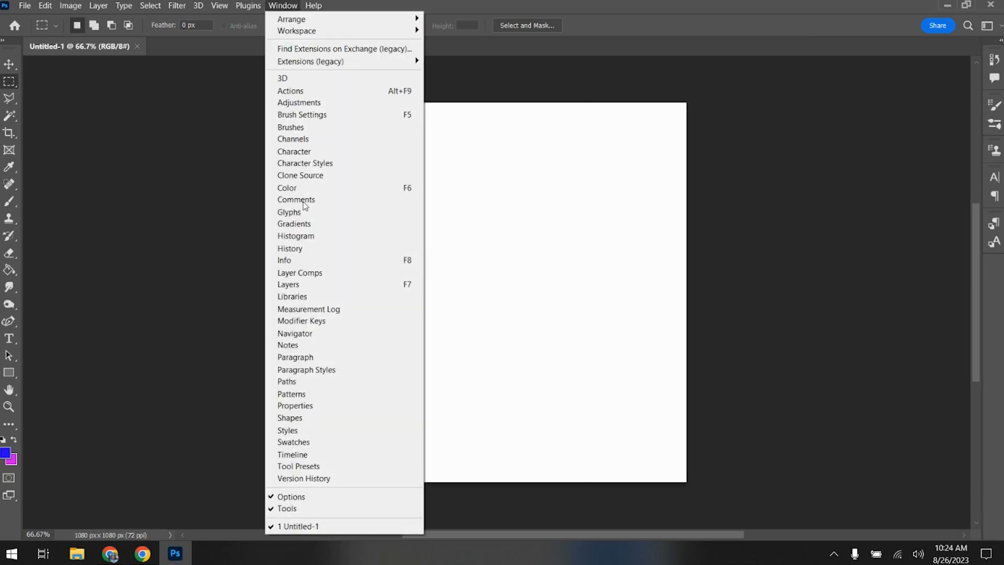
pyautogui.click(298, 285)
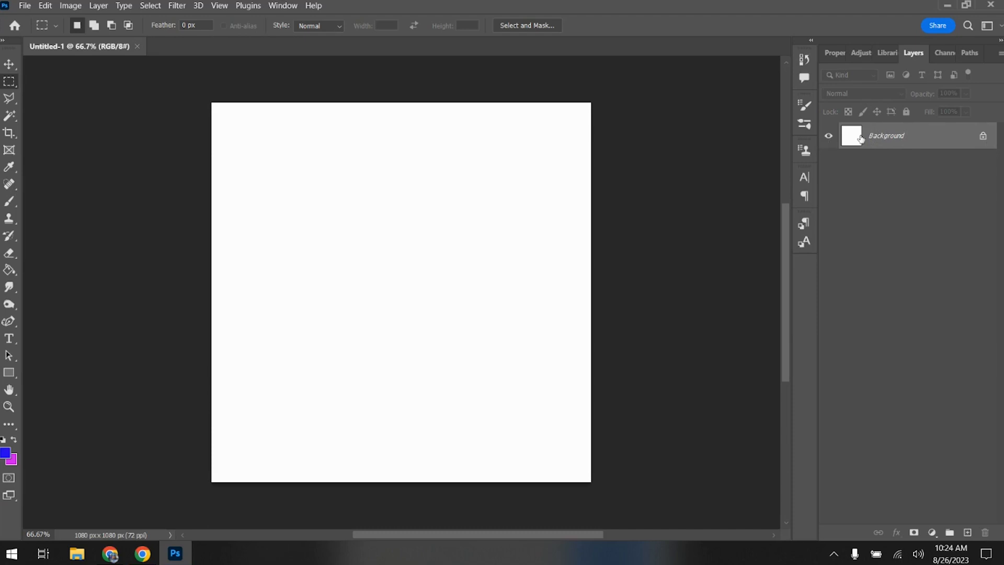
# - Unlock the Background layer and toggle its visibility off and on, leaving it visible
pyautogui.click(982, 137)
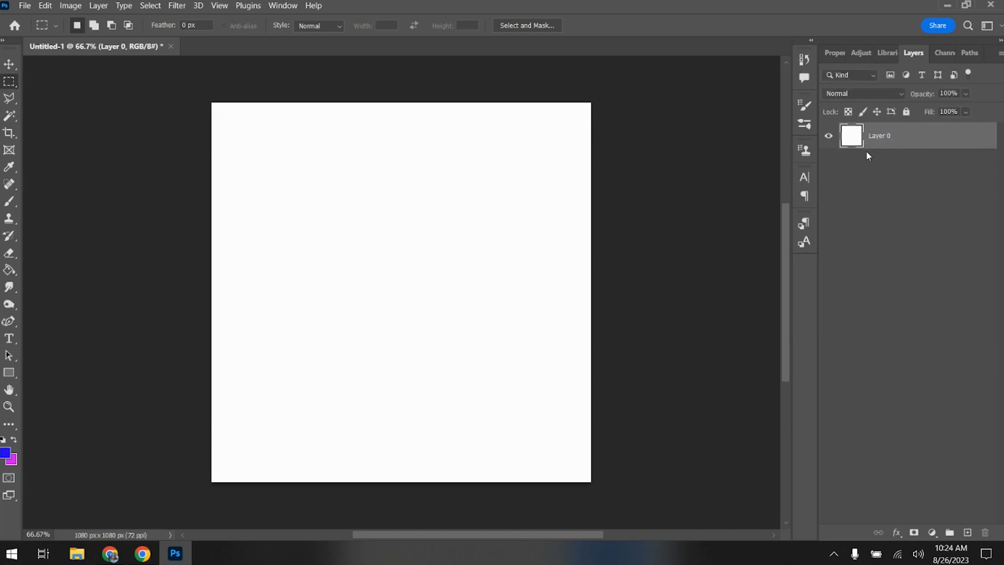
pyautogui.click(828, 136)
pyautogui.click(828, 137)
pyautogui.click(828, 137)
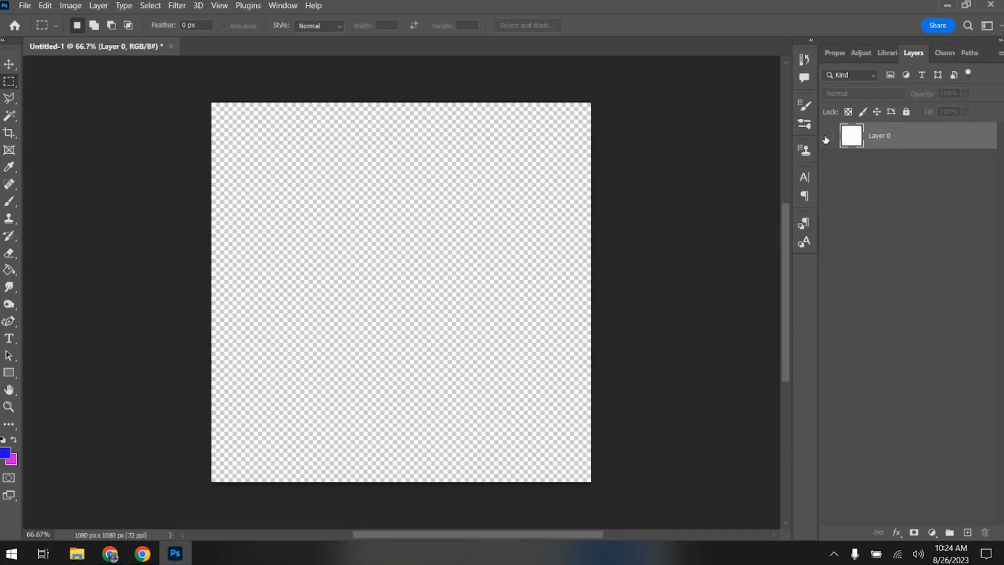
pyautogui.click(828, 137)
pyautogui.click(828, 138)
pyautogui.click(828, 137)
# - Fully lock Layer 0, toggle its visibility while locked, and unlock it again
pyautogui.click(906, 111)
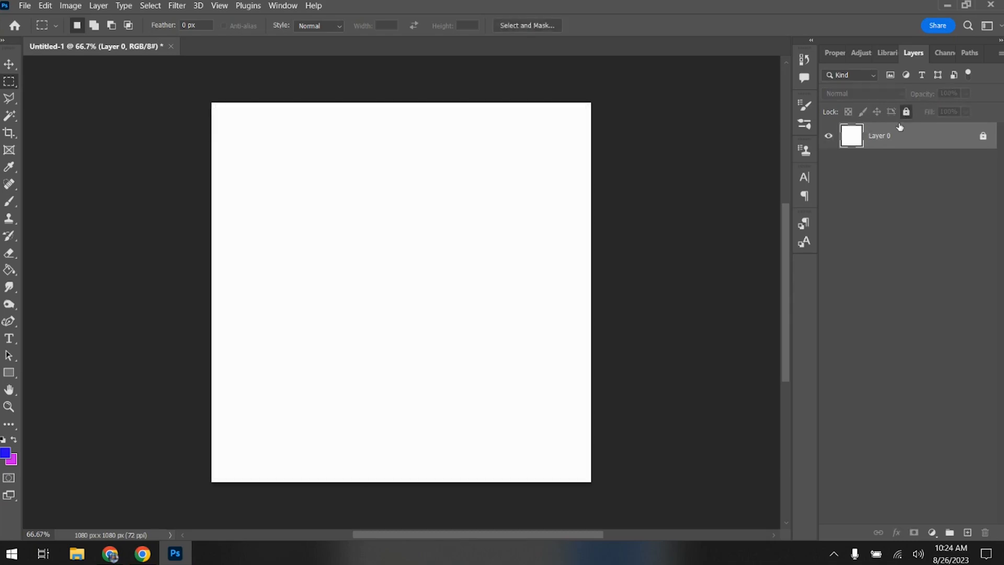
pyautogui.click(828, 137)
pyautogui.click(828, 138)
pyautogui.click(828, 138)
pyautogui.click(827, 138)
pyautogui.click(983, 136)
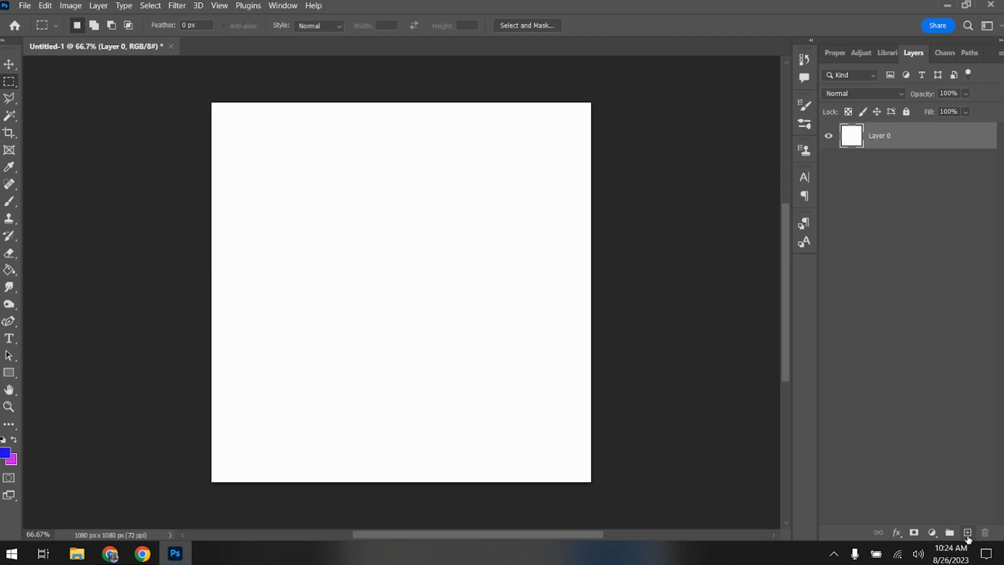
# - Add a blank layer above Layer 0 and delete it again
pyautogui.click(968, 539)
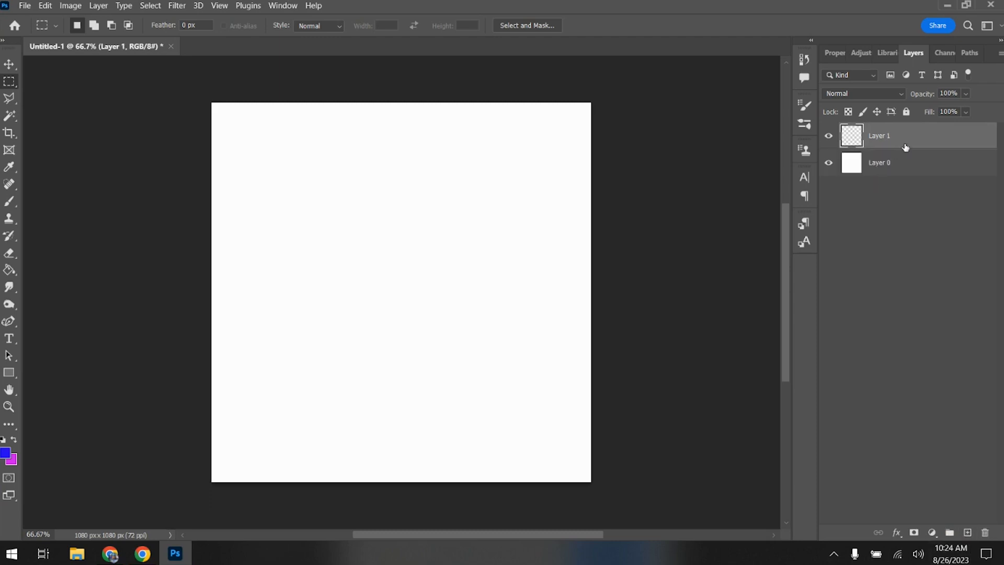
pyautogui.click(988, 533)
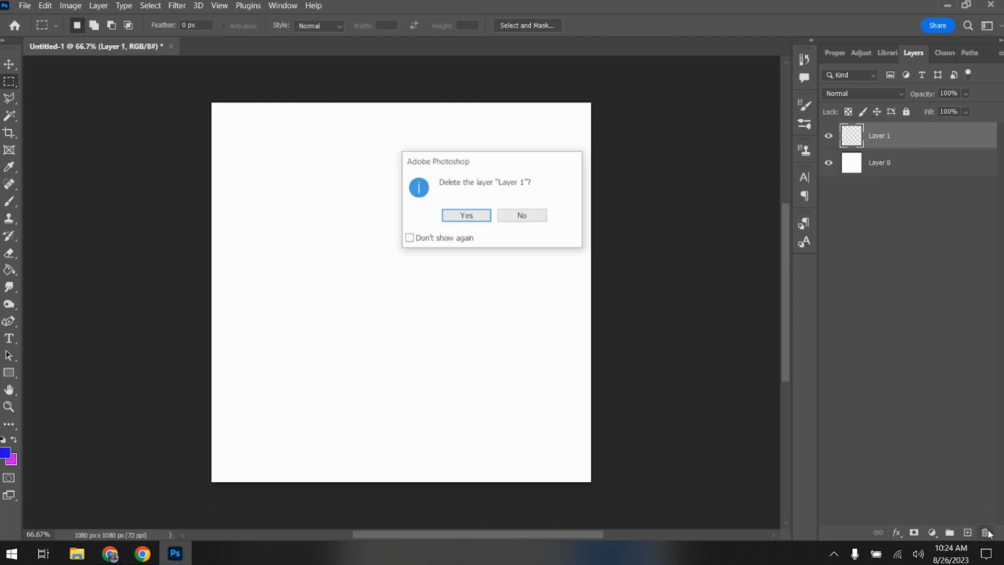
pyautogui.click(487, 217)
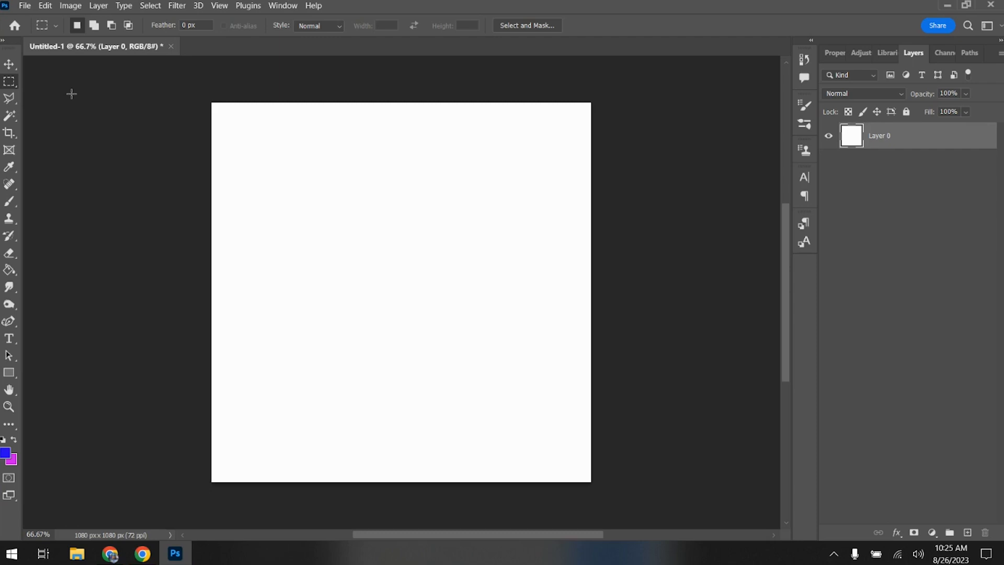
# - Open the image wolf (1) from the Desktop folder as a separate document
pyautogui.click(27, 6)
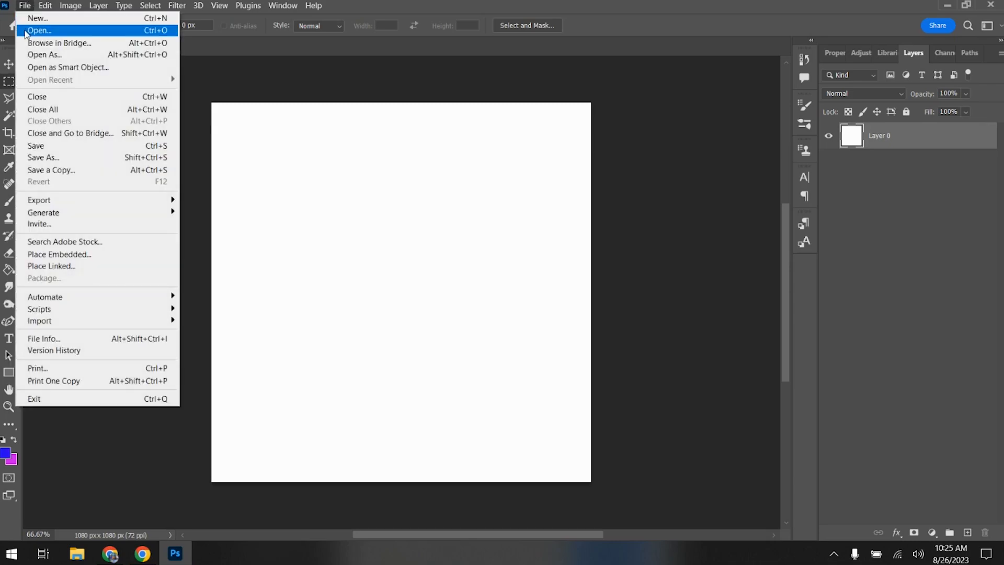
pyautogui.click(25, 31)
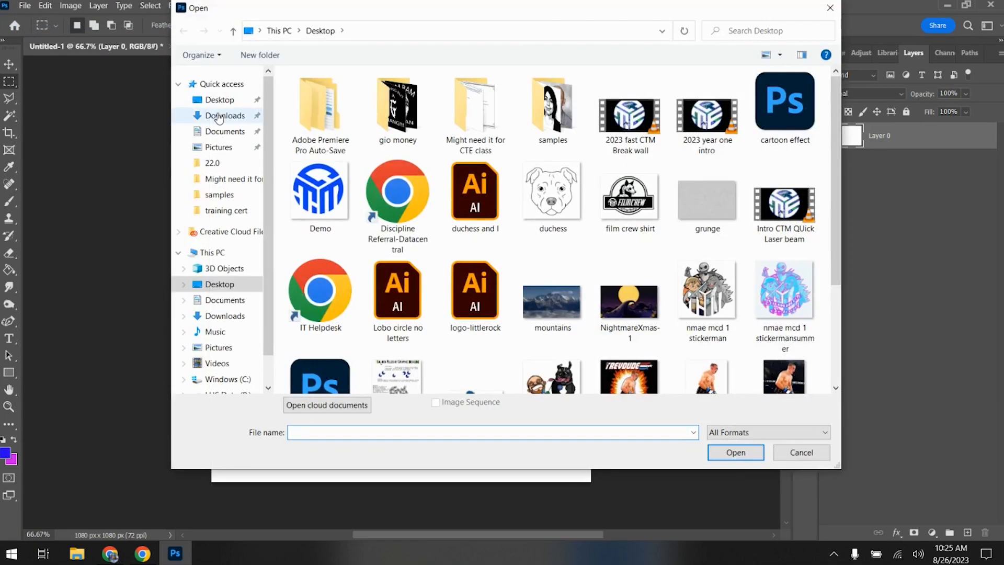
pyautogui.scroll(-2, 476, 247)
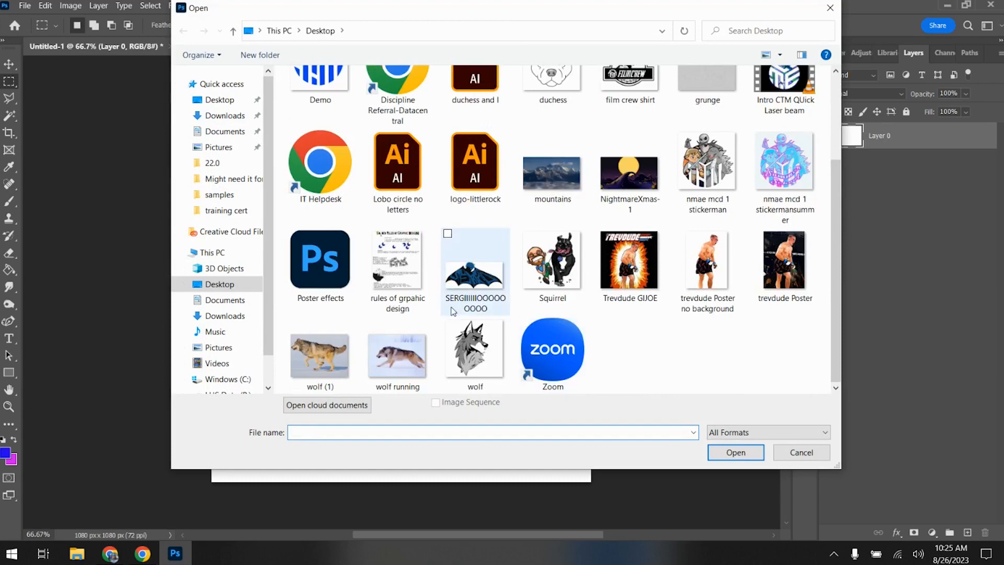
pyautogui.click(319, 355)
pyautogui.click(742, 454)
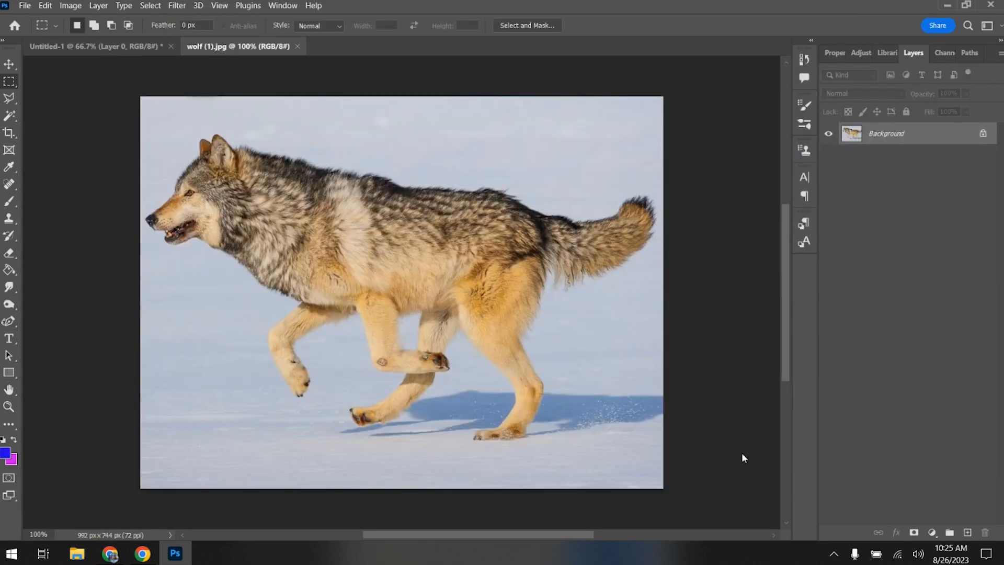
# - Open the image pexels-pixabay-158672 from the Downloads folder as a separate document
pyautogui.click(30, 8)
pyautogui.click(37, 30)
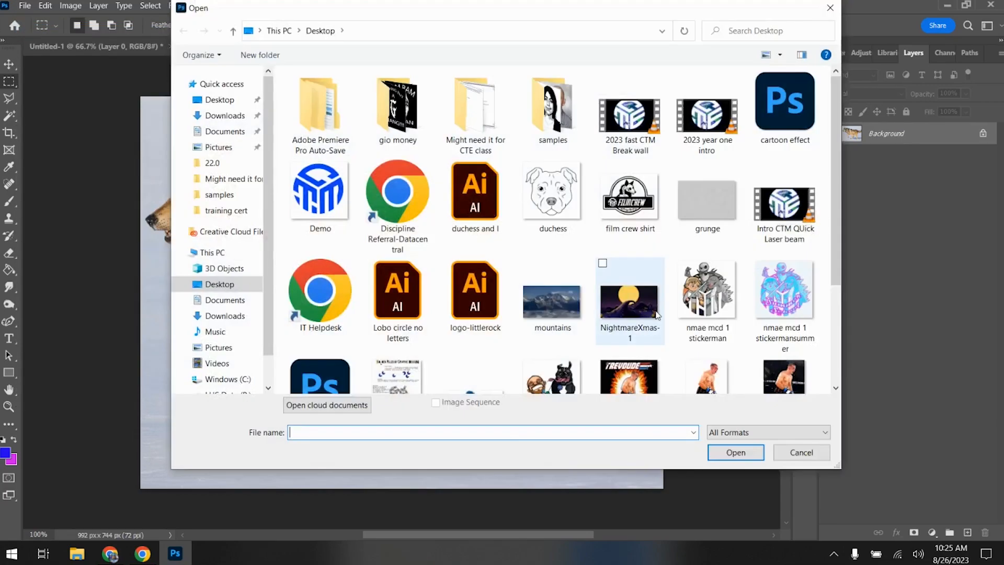
pyautogui.scroll(2, 637, 320)
pyautogui.click(225, 116)
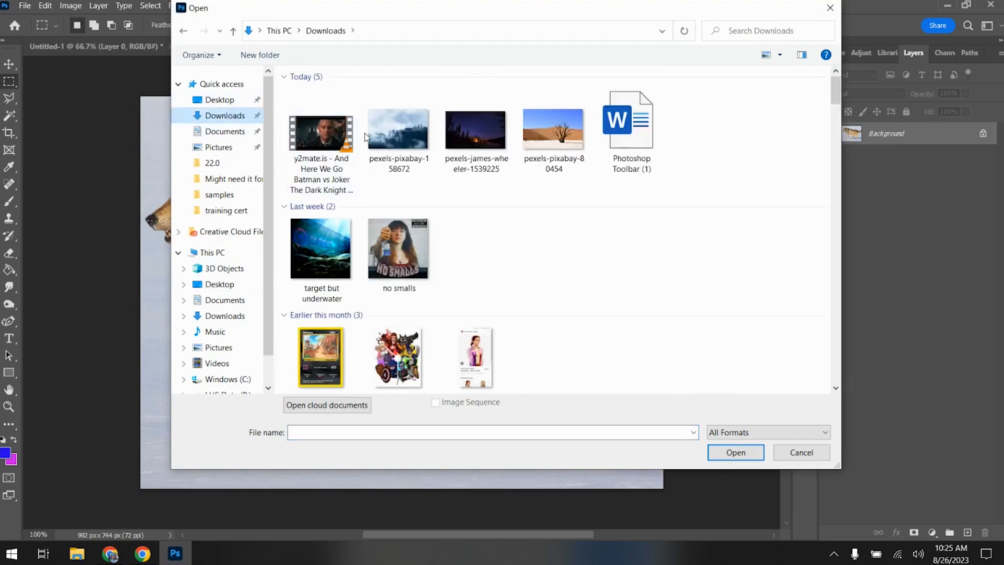
pyautogui.click(380, 132)
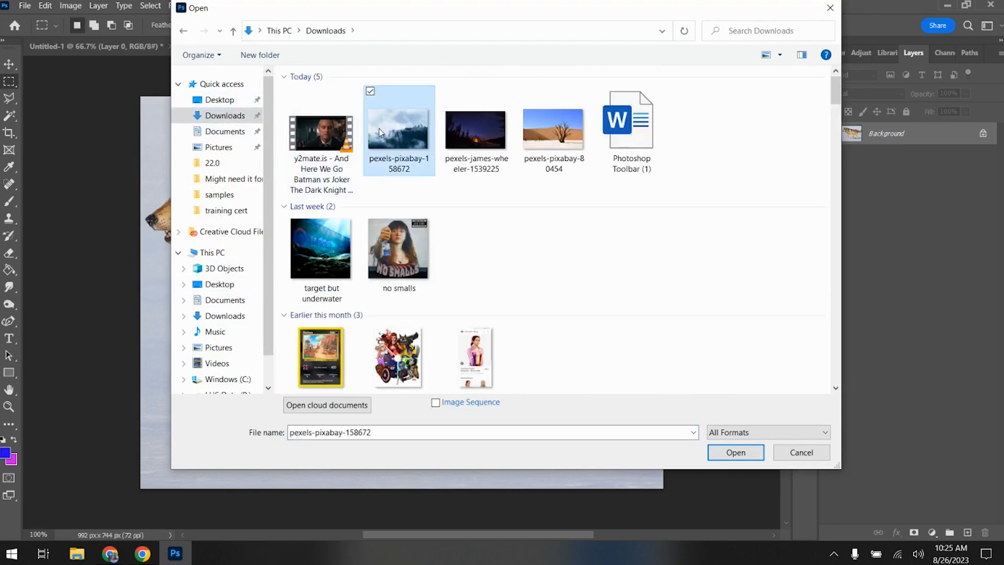
pyautogui.click(736, 453)
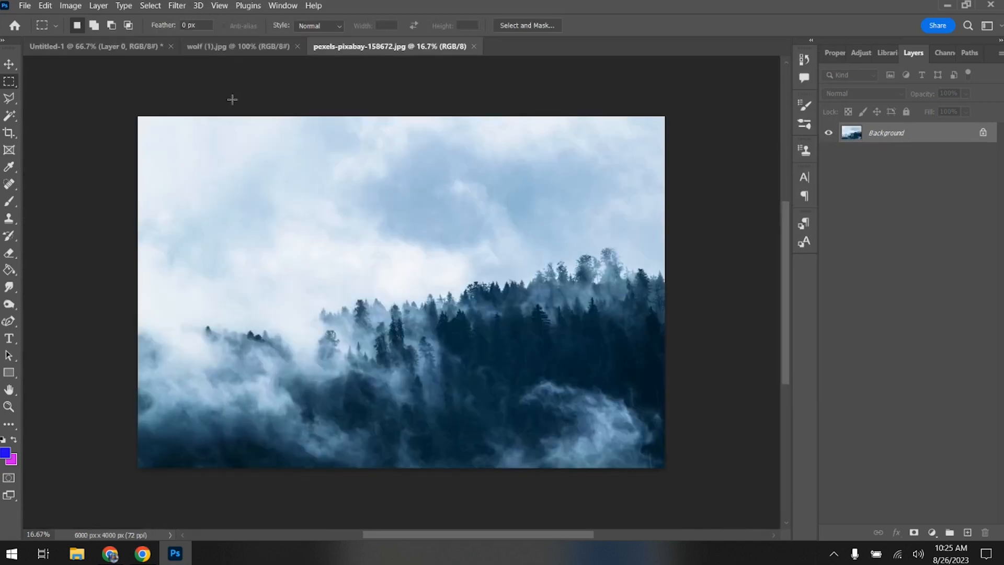
# - Copy the entire misty forest image and paste it into Untitled-1 above Layer 0
pyautogui.hotkey('ctrl', 'a')
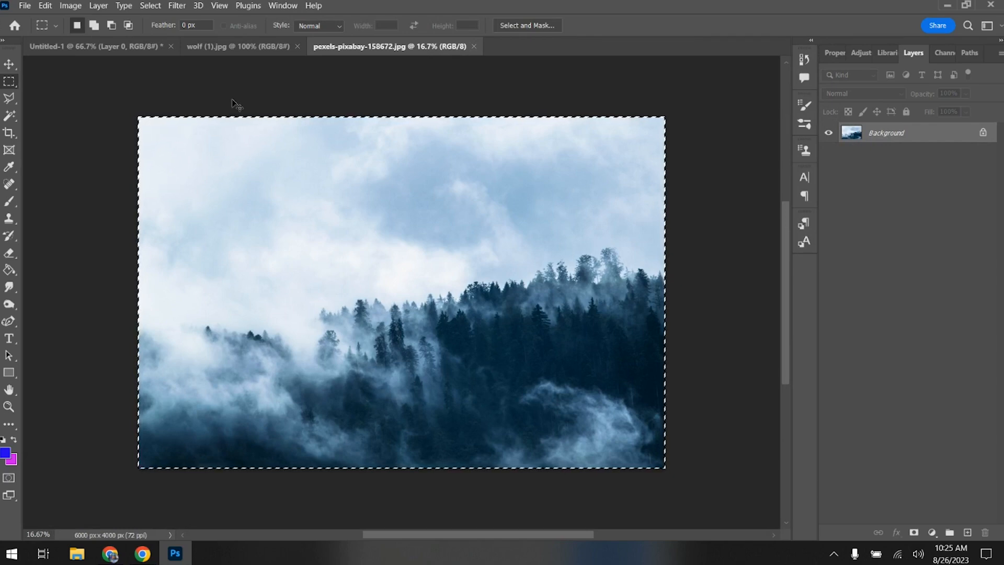
pyautogui.click(150, 45)
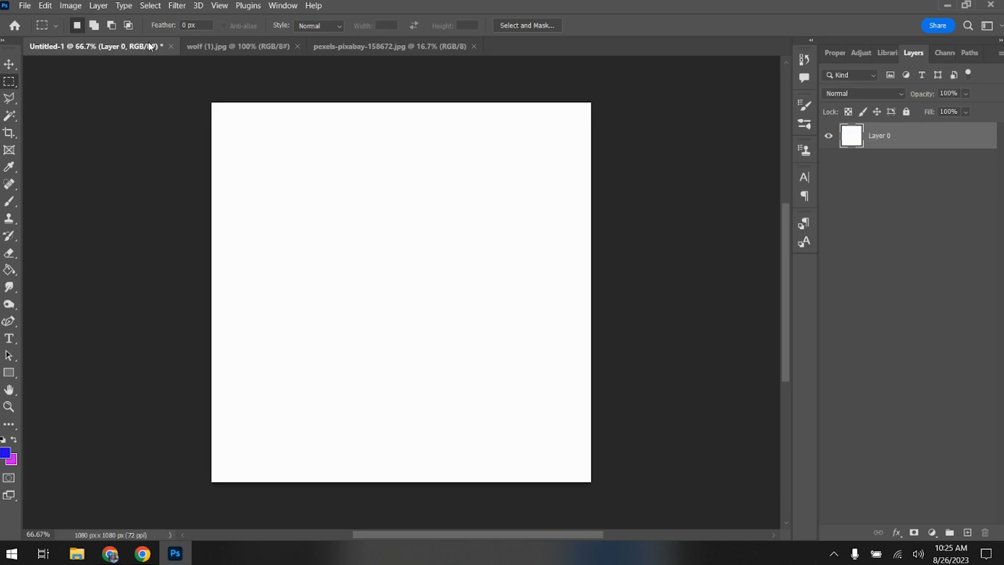
pyautogui.hotkey('ctrl', 'v')
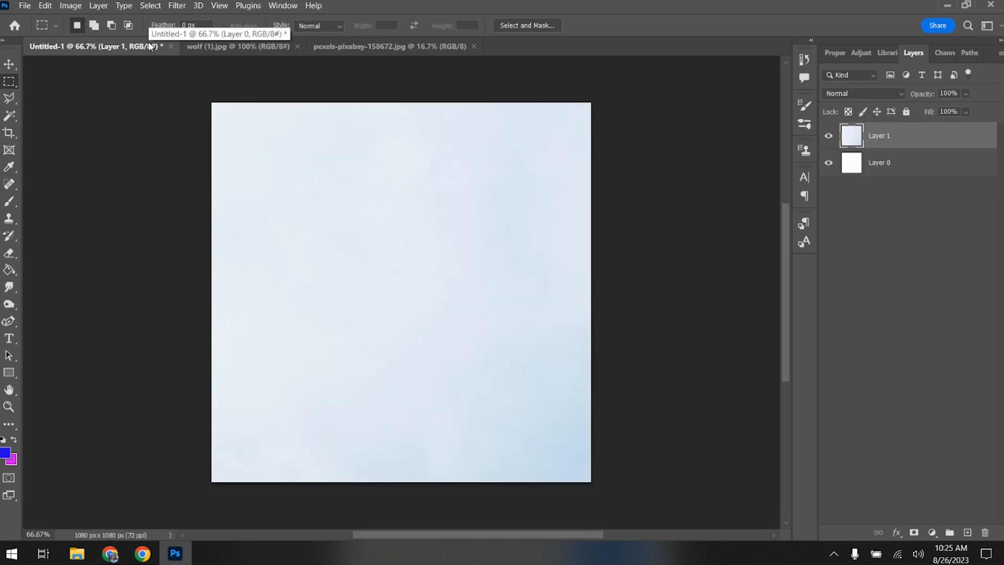
# - Scale the pasted forest layer down to 27% and centre it so it fills the canvas height
pyautogui.hotkey('ctrl', 't')
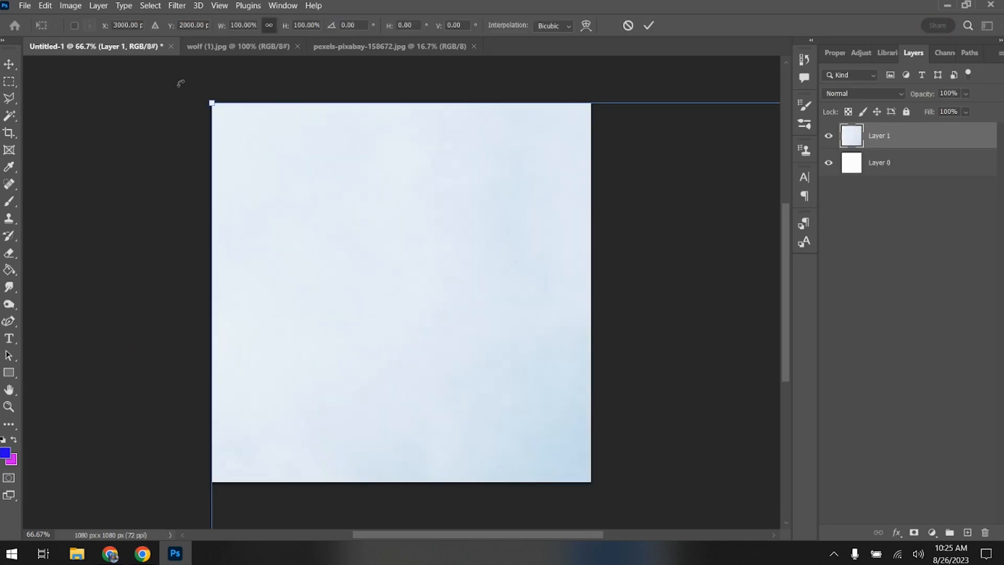
pyautogui.moveTo(212, 103); pyautogui.dragTo(292, 152)
pyautogui.moveTo(407, 223); pyautogui.dragTo(237, 173)
pyautogui.moveTo(401, 471); pyautogui.dragTo(399, 480)
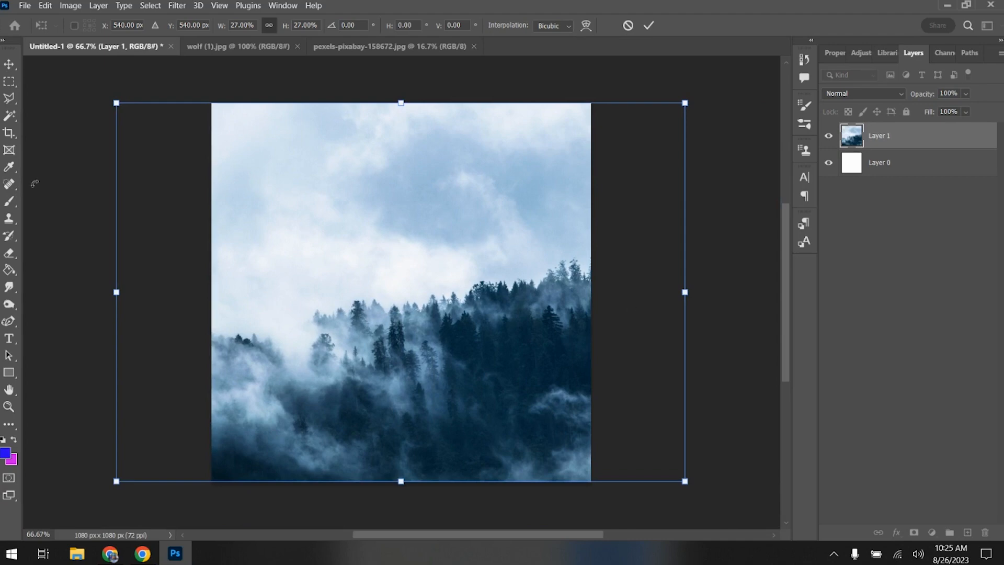
# - Distort the forest layer by pulling its left edge inward to about 26.33% width, and commit the transform
pyautogui.rightClick(327, 228)
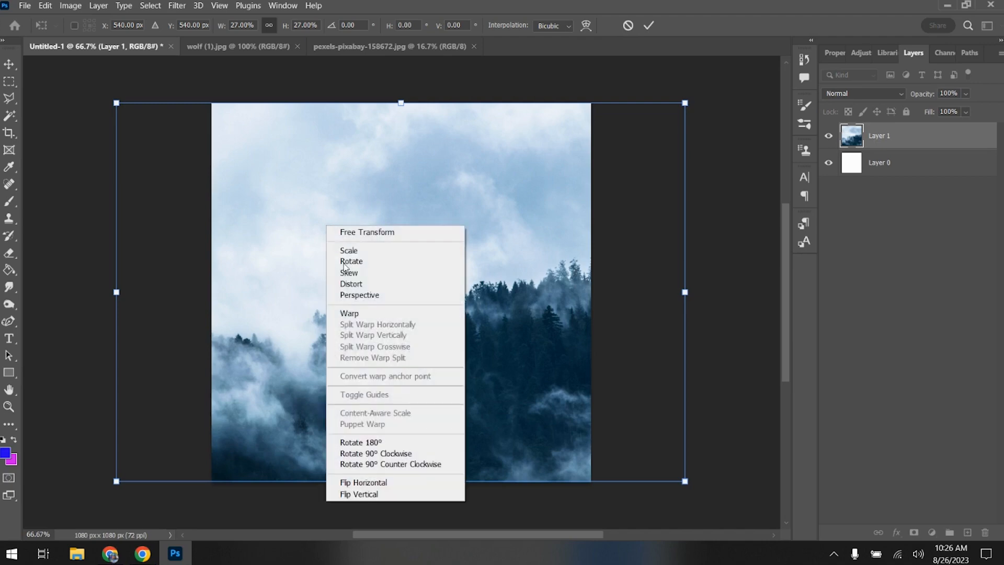
pyautogui.click(345, 283)
pyautogui.moveTo(119, 298)
pyautogui.mouseDown()
pyautogui.moveTo(211, 299)
pyautogui.moveTo(131, 293)
pyautogui.mouseUp()
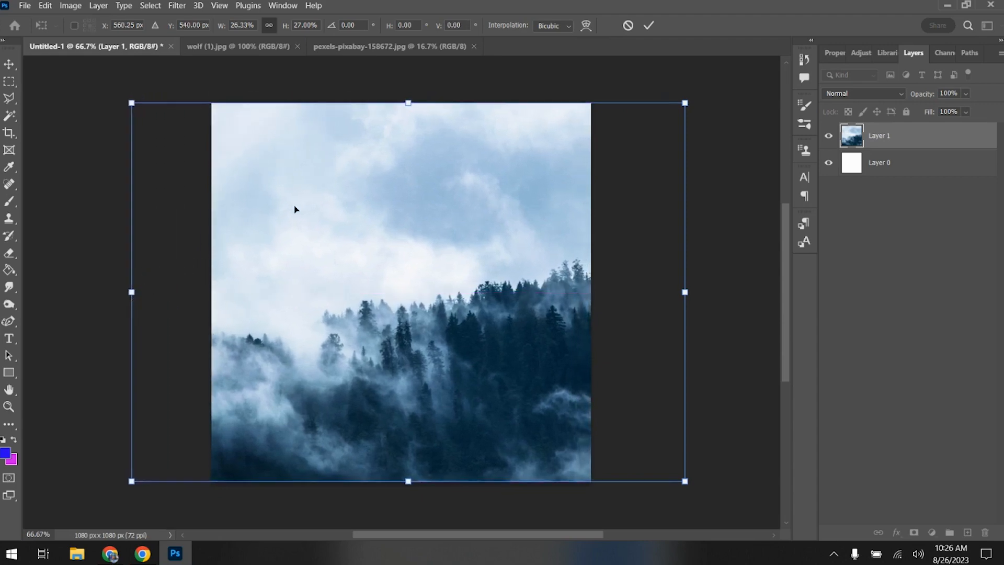
pyautogui.click(648, 27)
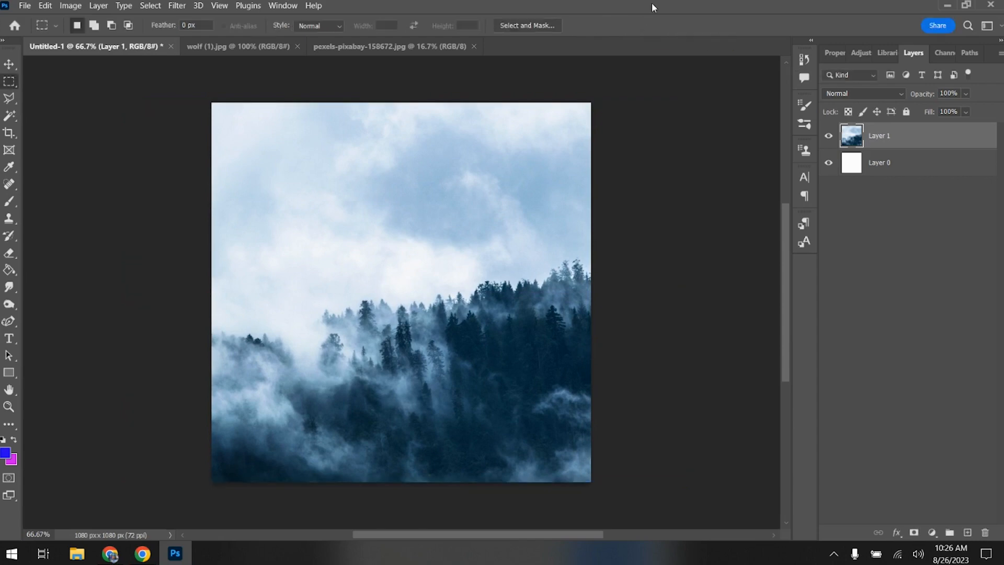
# - Close the pexels-pixabay-158672 document and copy the entire wolf image into Untitled-1 above the forest layer
pyautogui.click(425, 46)
pyautogui.click(474, 46)
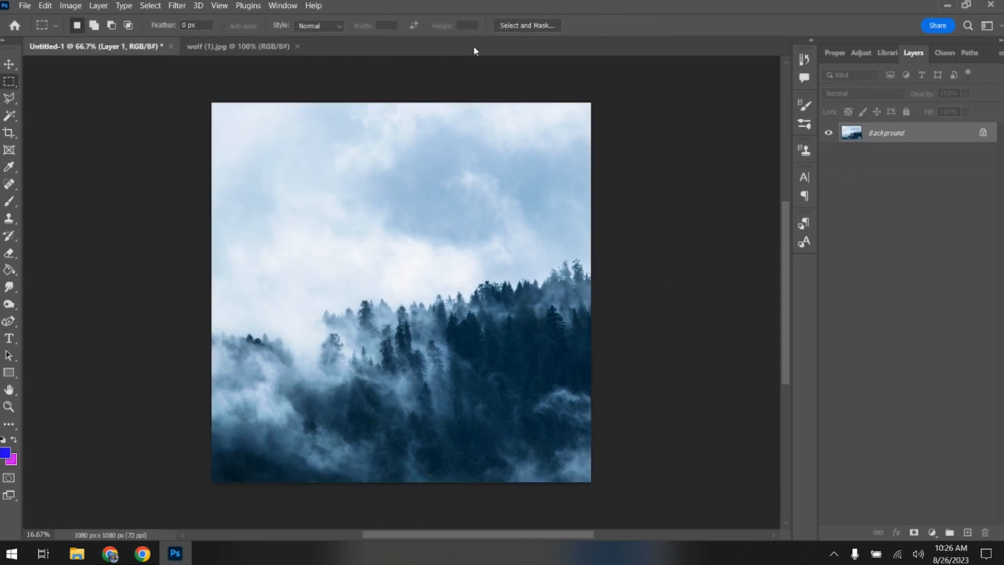
pyautogui.click(281, 44)
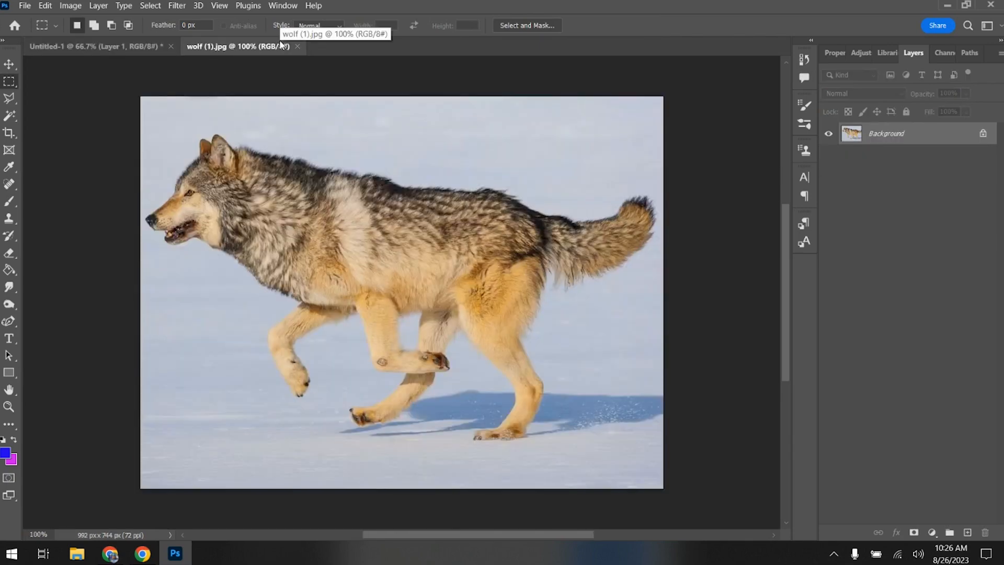
pyautogui.hotkey('ctrl', 'a')
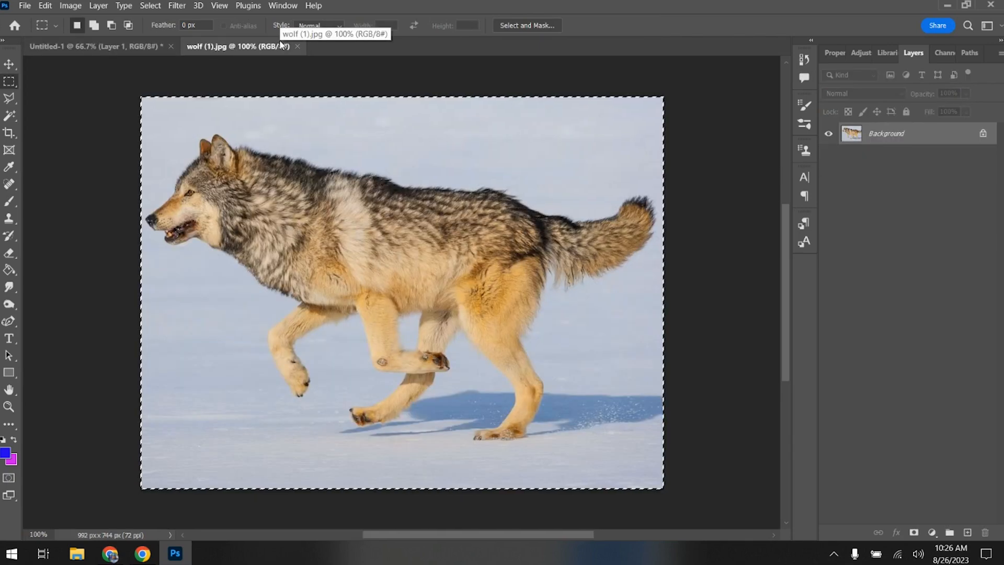
pyautogui.click(98, 45)
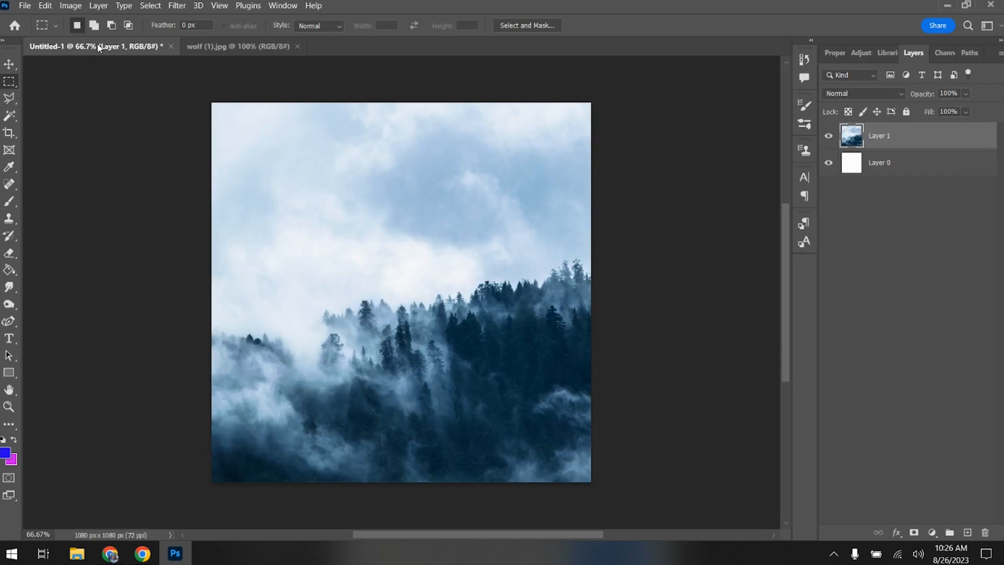
pyautogui.hotkey('ctrl', 'v')
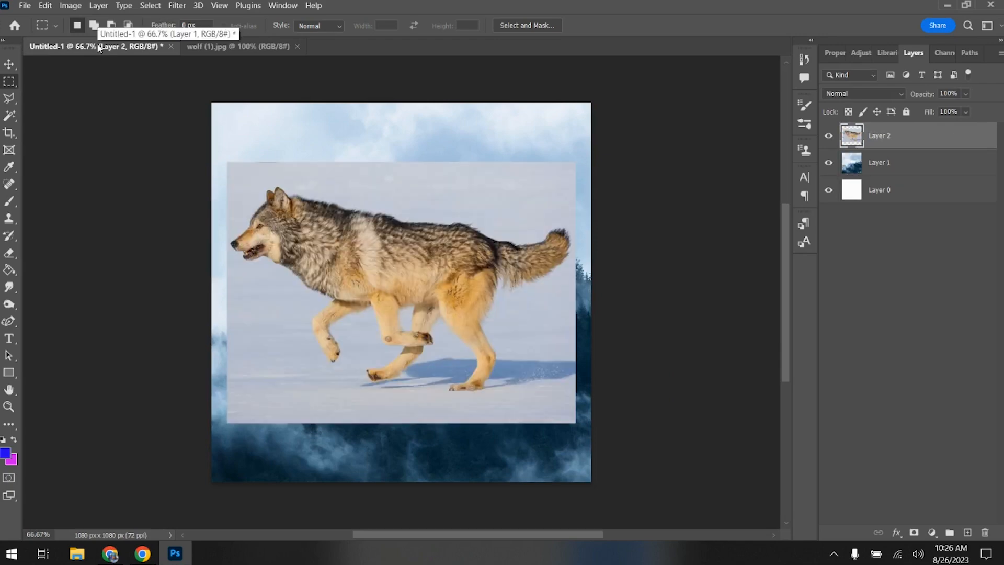
# - Enlarge the wolf layer proportionally to about 108.81% so it spans the canvas width, and commit the transform
pyautogui.hotkey('ctrl', 't')
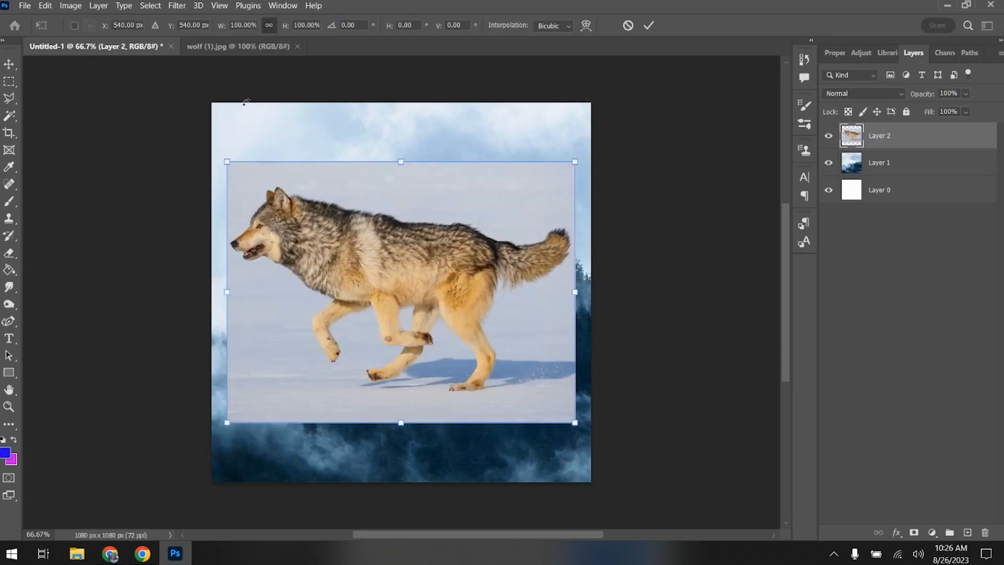
pyautogui.moveTo(223, 159); pyautogui.dragTo(212, 142)
pyautogui.moveTo(575, 287); pyautogui.dragTo(588, 287)
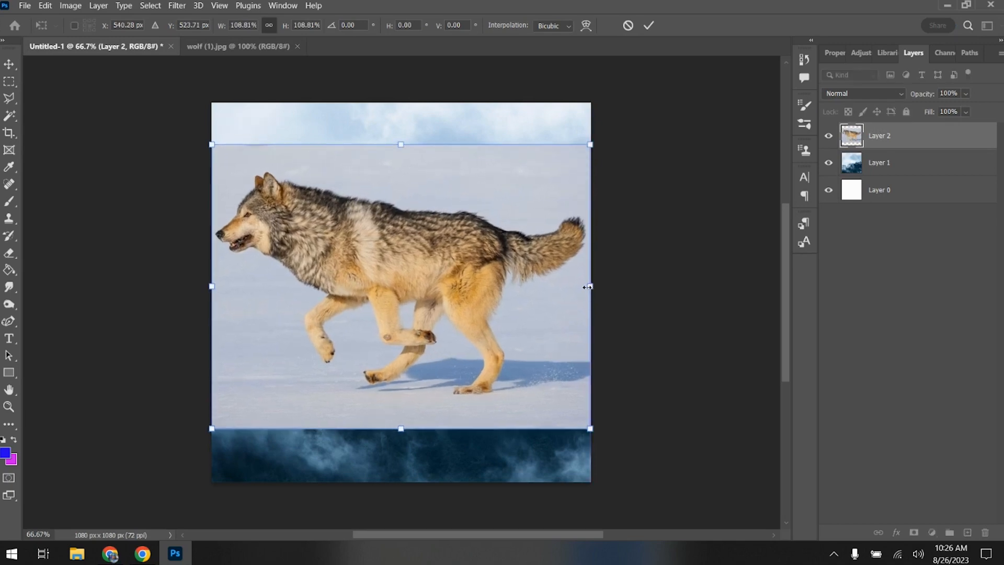
pyautogui.press('Return')
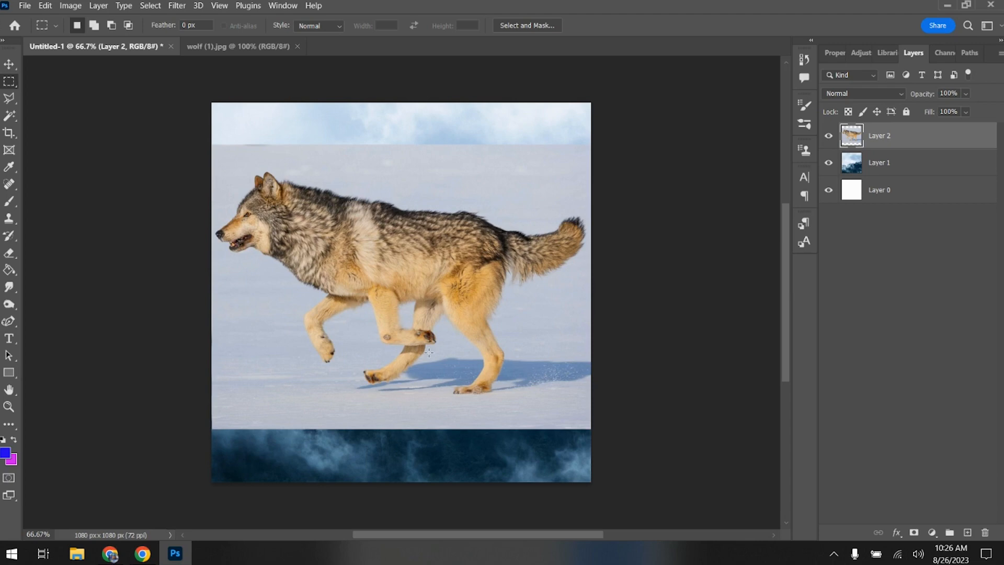
# - Select a rectangular area over the wolf's body on Layer 2, move it slightly, and undo the move
pyautogui.rightClick(10, 82)
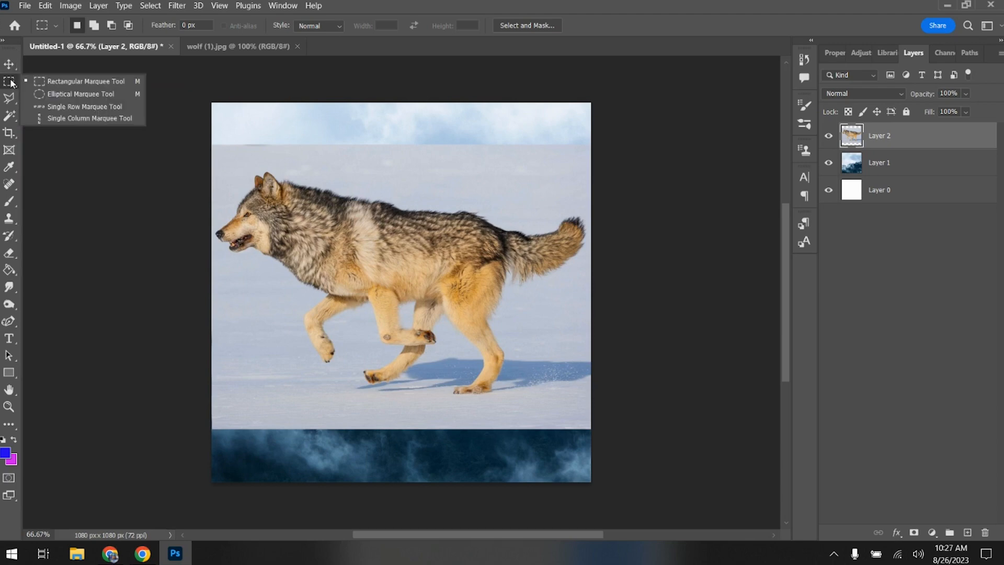
pyautogui.click(49, 80)
pyautogui.moveTo(250, 162); pyautogui.dragTo(541, 391)
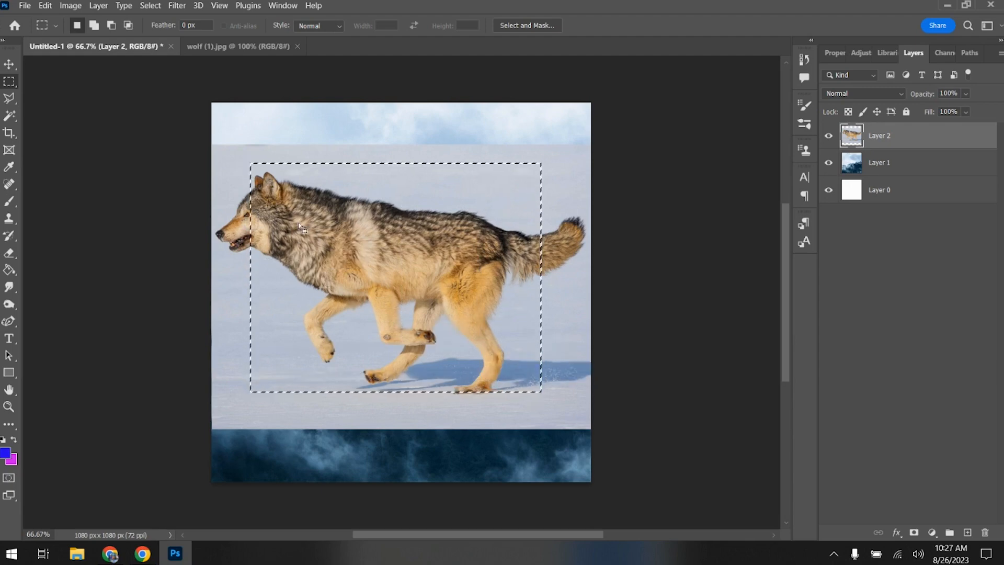
pyautogui.click(9, 63)
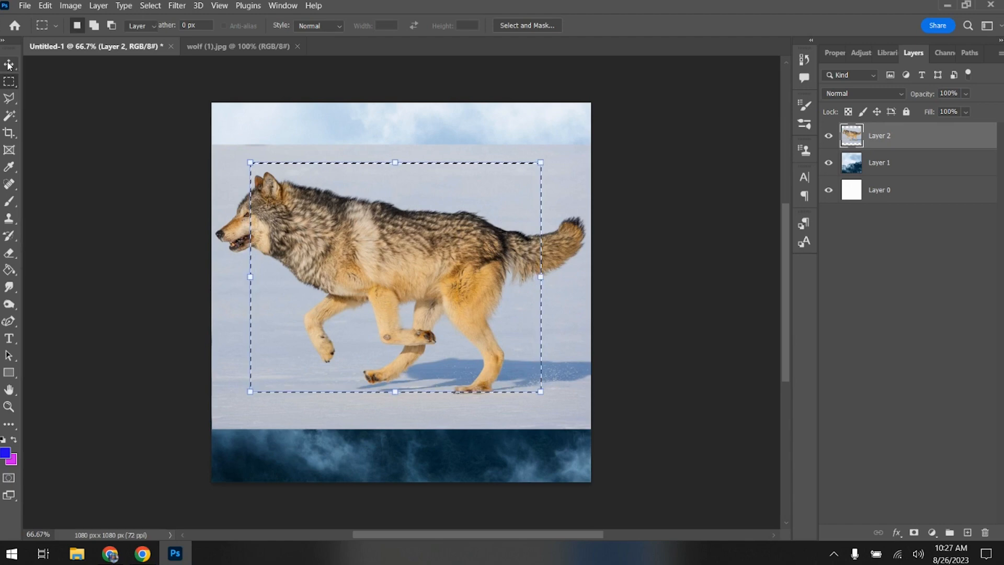
pyautogui.moveTo(329, 227)
pyautogui.mouseDown()
pyautogui.moveTo(255, 219)
pyautogui.moveTo(334, 230)
pyautogui.mouseUp()
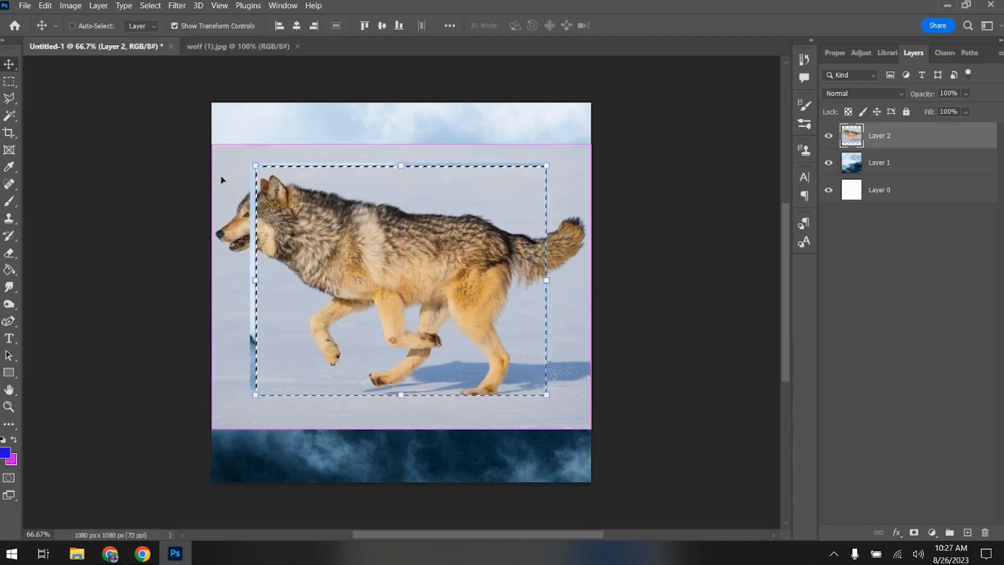
pyautogui.hotkey('ctrl', 'z')
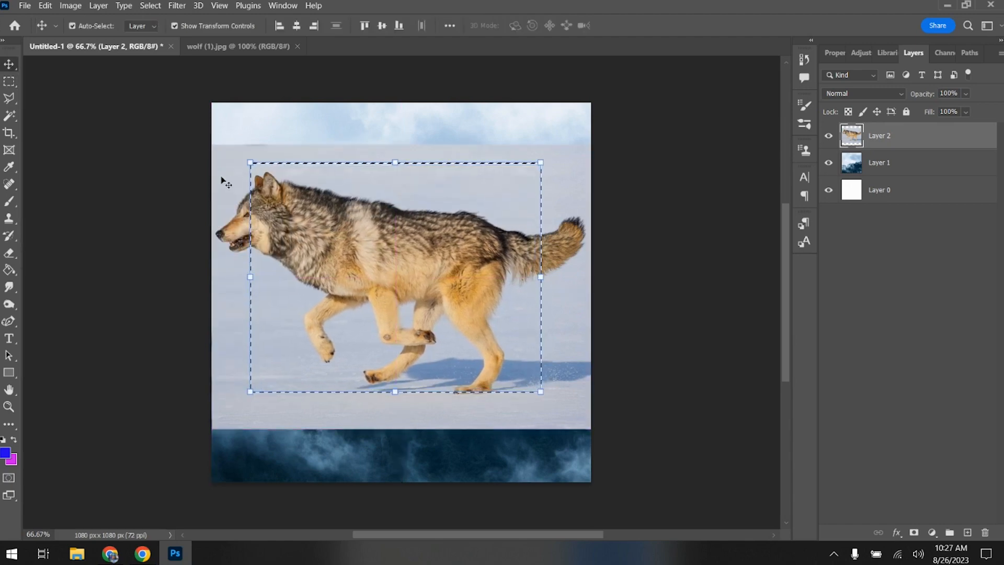
# - Clear the rectangular selection around the wolf, keeping the Rectangular Marquee tool active
pyautogui.click(9, 81)
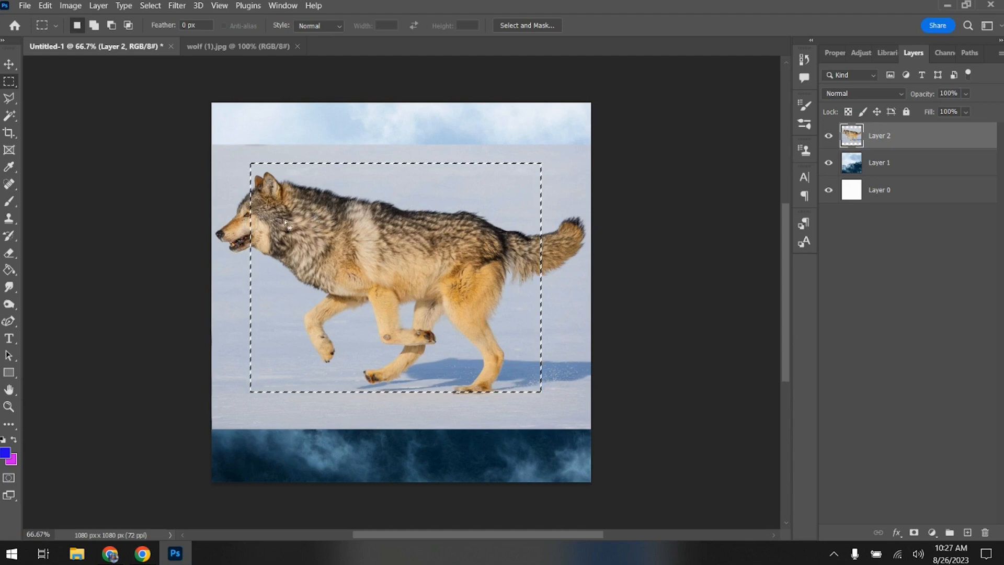
pyautogui.hotkey('ctrl', 'd')
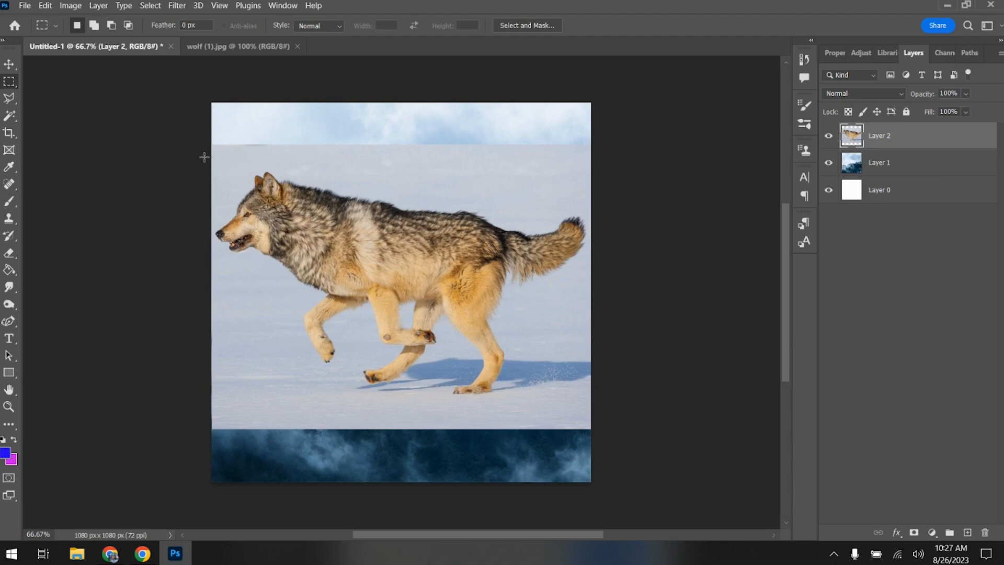
pyautogui.rightClick(13, 80)
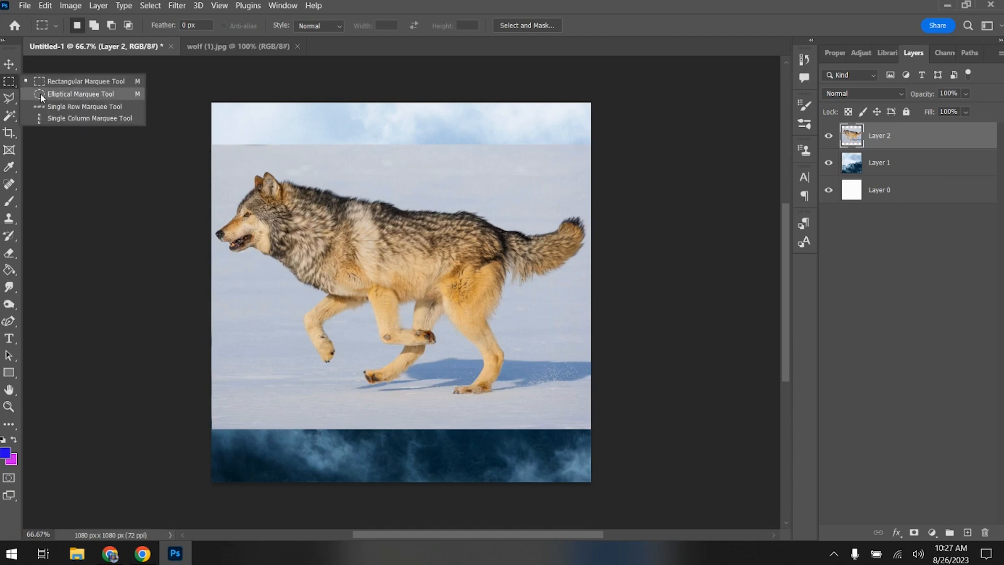
pyautogui.click(55, 80)
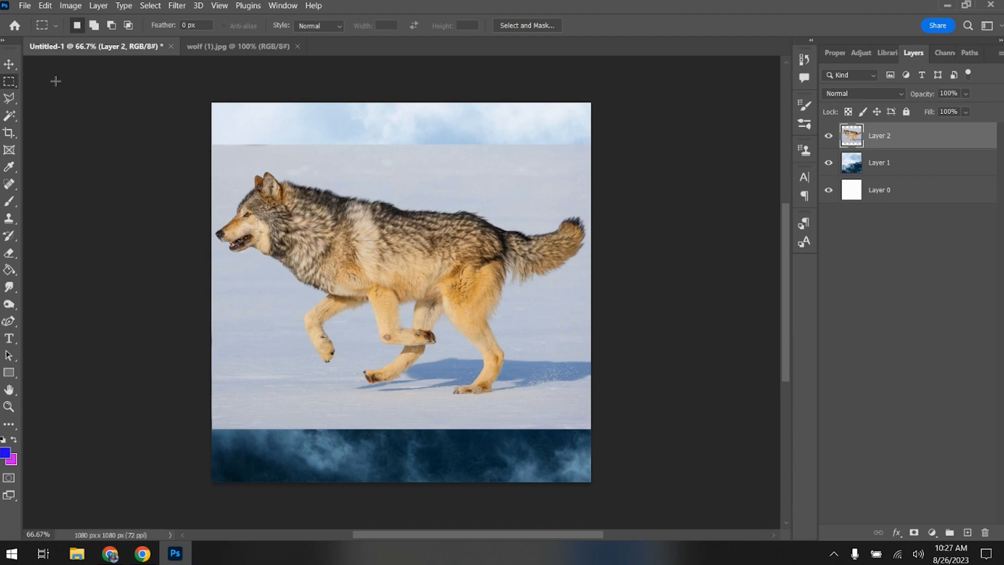
# - Trace the wolf's outline with the Magnetic Lasso, starting and closing at the ear tip, and discard the selection
pyautogui.click(10, 99)
pyautogui.rightClick(10, 99)
pyautogui.click(57, 123)
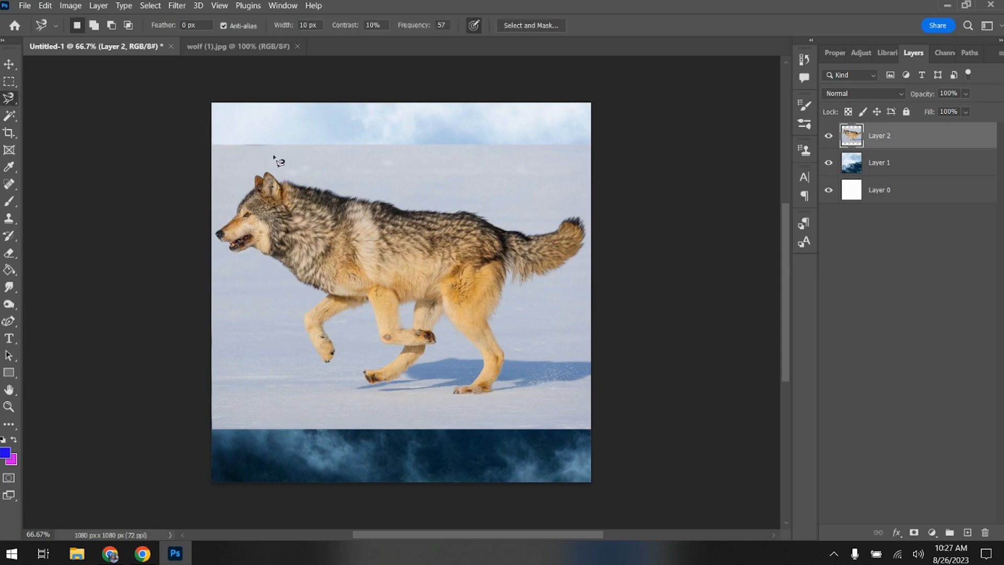
pyautogui.click(265, 170)
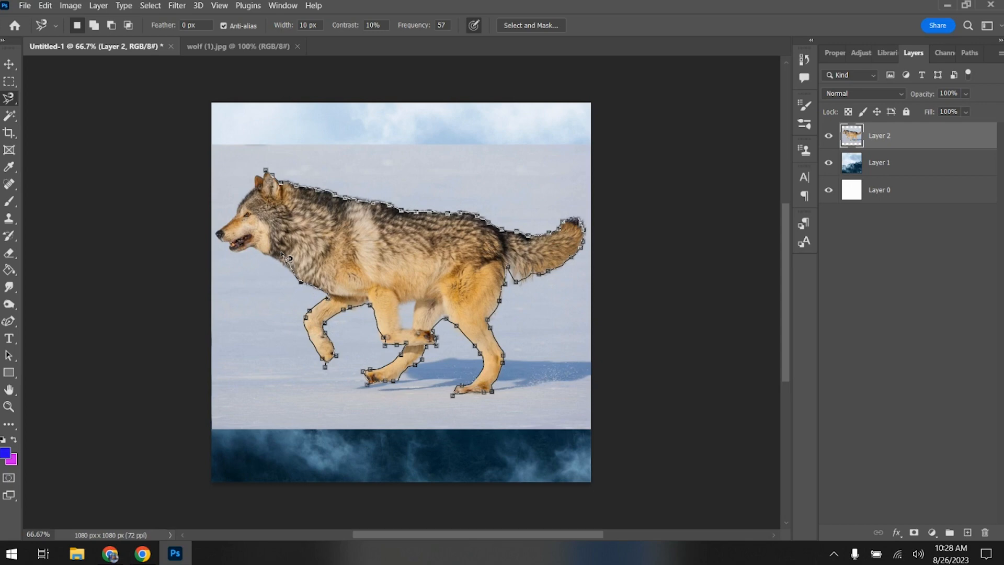
pyautogui.click(265, 171)
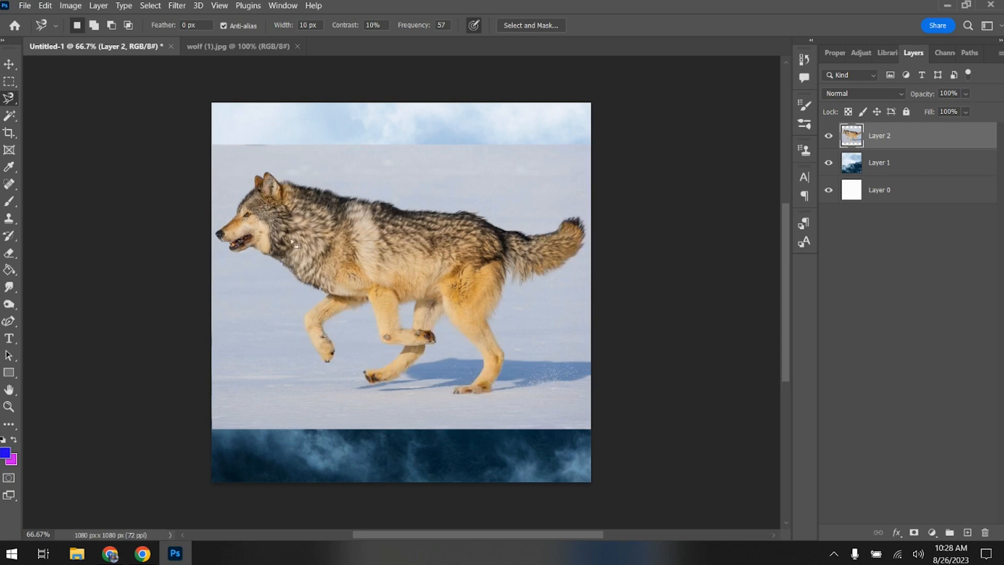
# - Switch to the Polygonal Lasso tool and select the wolf on Layer 2 automatically with Select Subject
pyautogui.rightClick(4, 99)
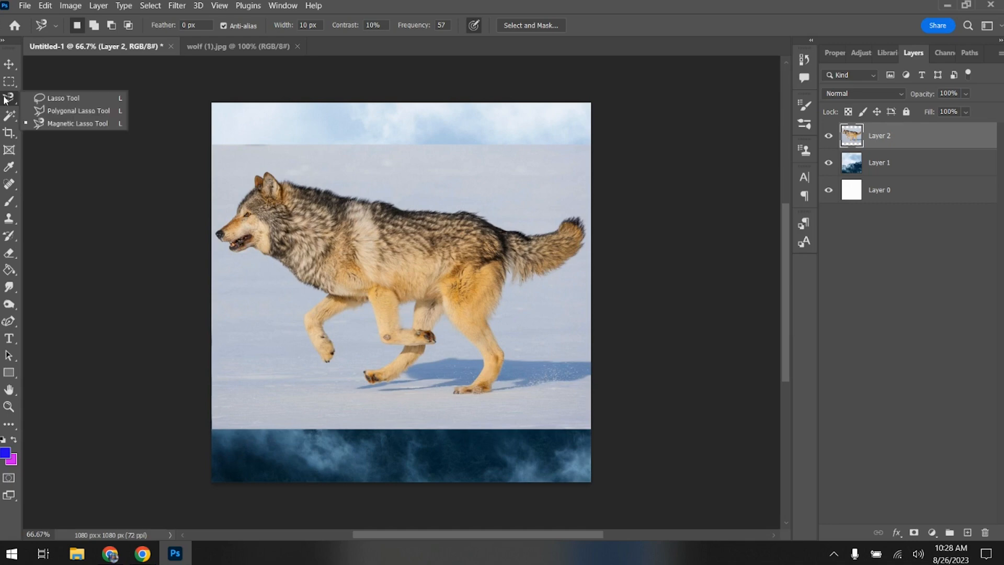
pyautogui.click(29, 108)
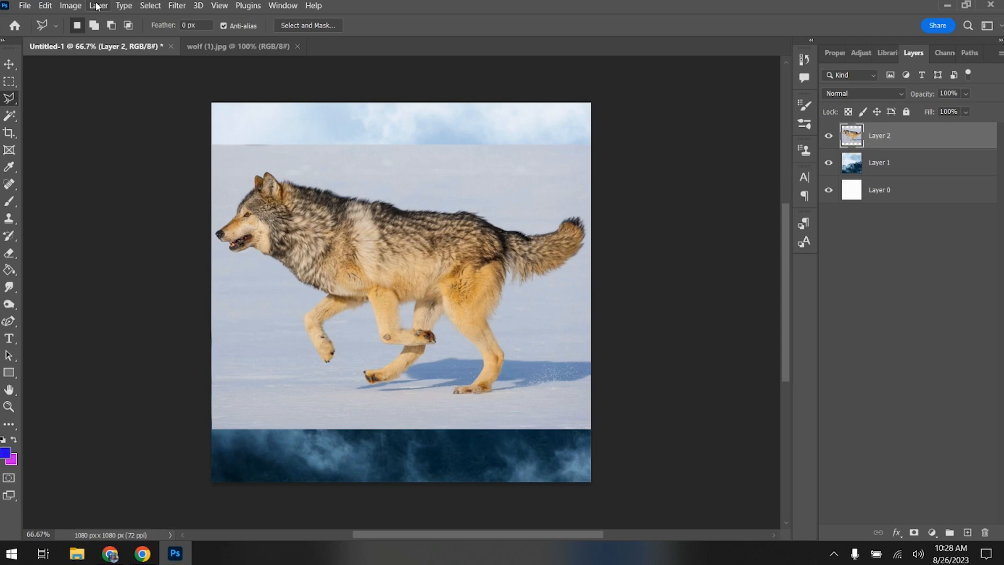
pyautogui.click(150, 6)
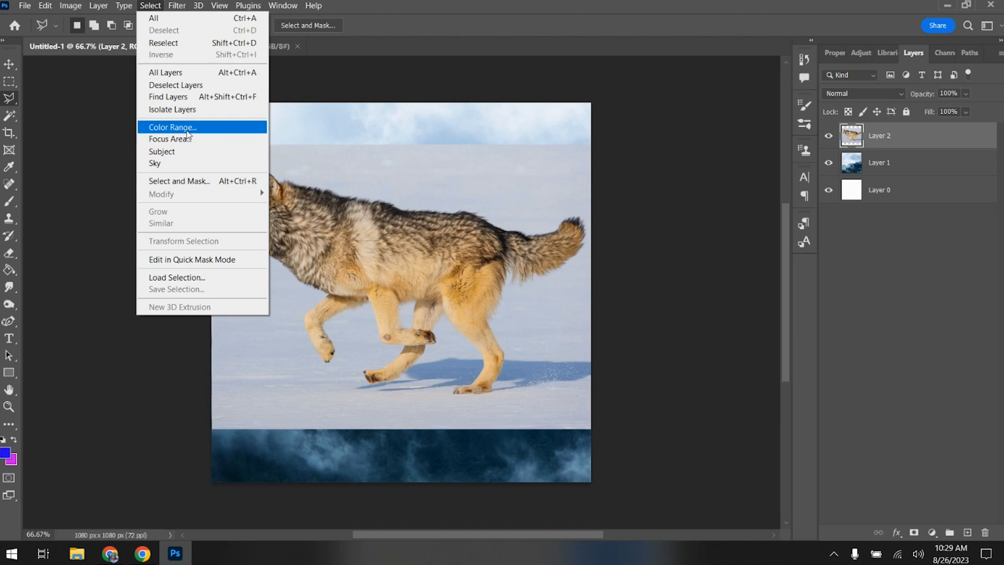
pyautogui.click(187, 150)
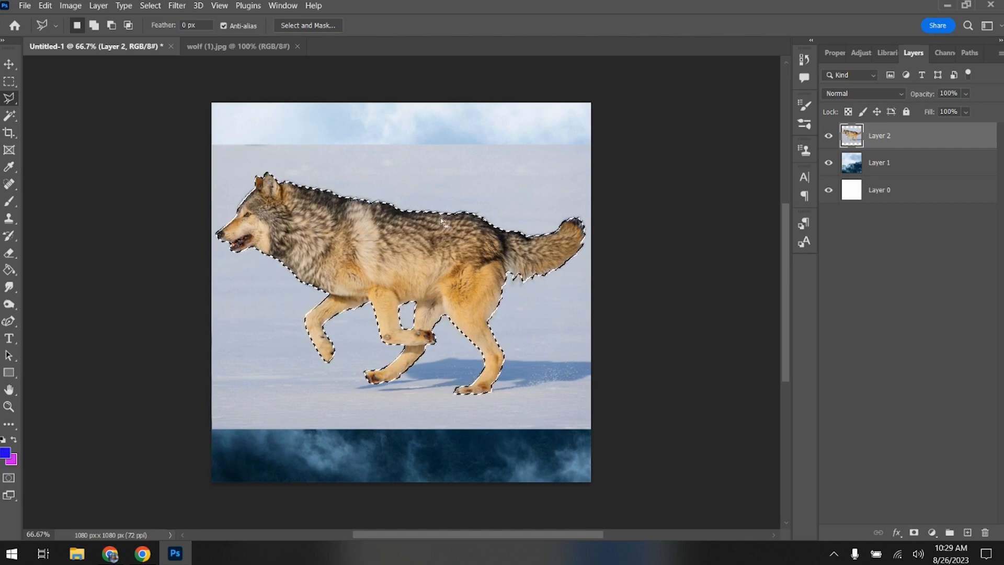
# - Try moving the selected wolf slightly and masking Layer 2 to the wolf selection, undoing each change
pyautogui.click(6, 67)
pyautogui.moveTo(373, 270)
pyautogui.mouseDown()
pyautogui.moveTo(334, 246)
pyautogui.moveTo(255, 269)
pyautogui.moveTo(162, 211)
pyautogui.moveTo(363, 250)
pyautogui.moveTo(373, 264)
pyautogui.mouseUp()
pyautogui.click(45, 6)
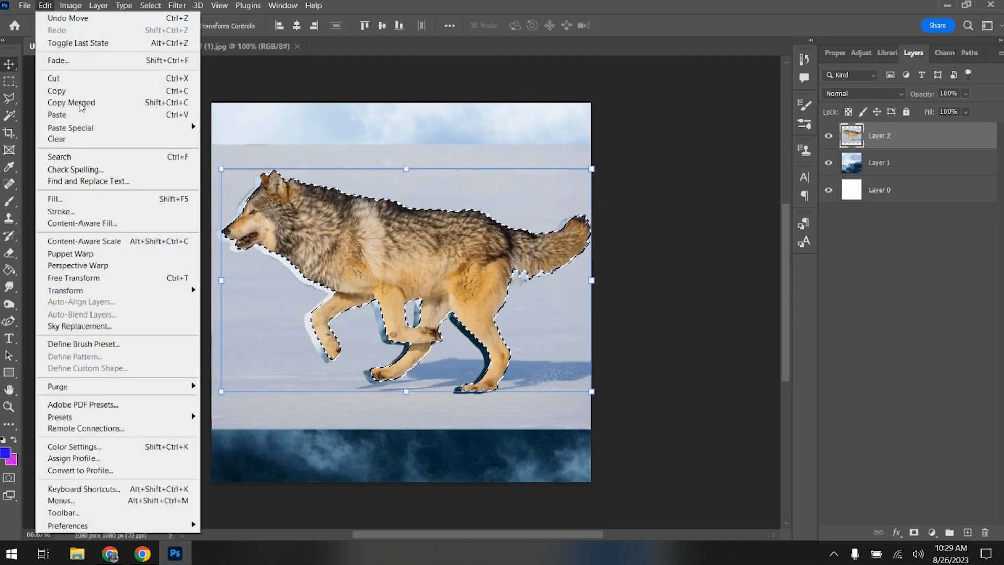
pyautogui.click(59, 19)
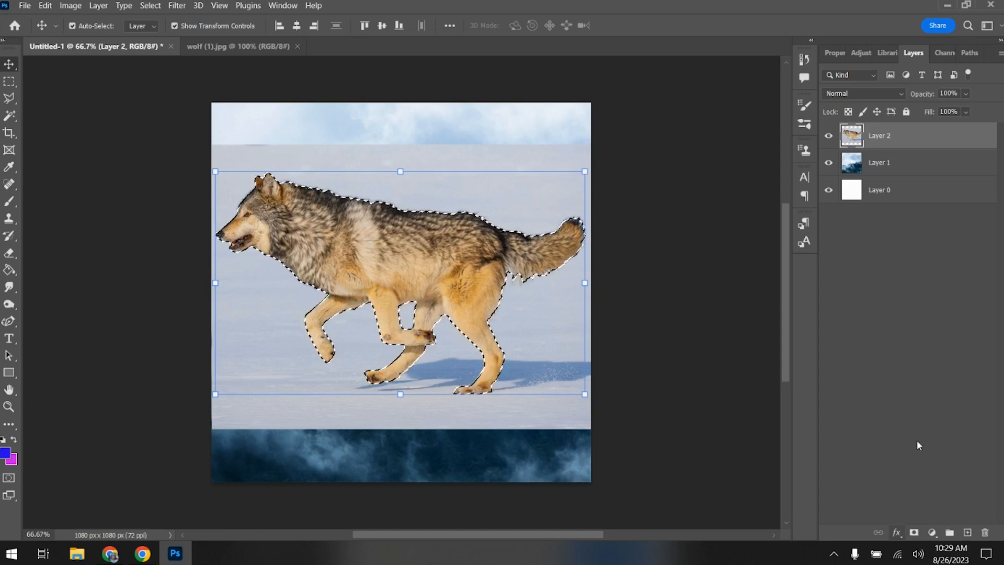
pyautogui.click(914, 533)
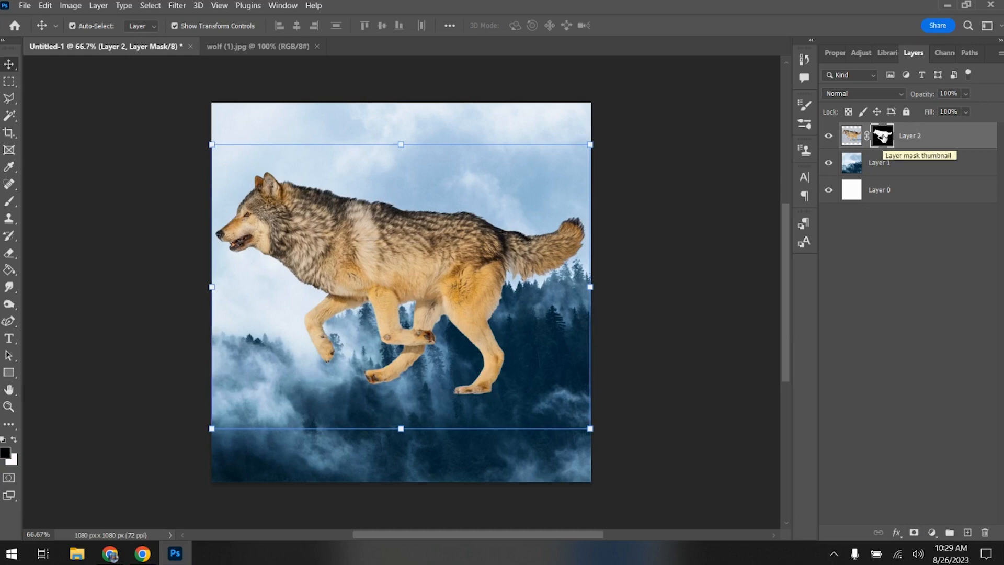
pyautogui.hotkey('ctrl', 'z')
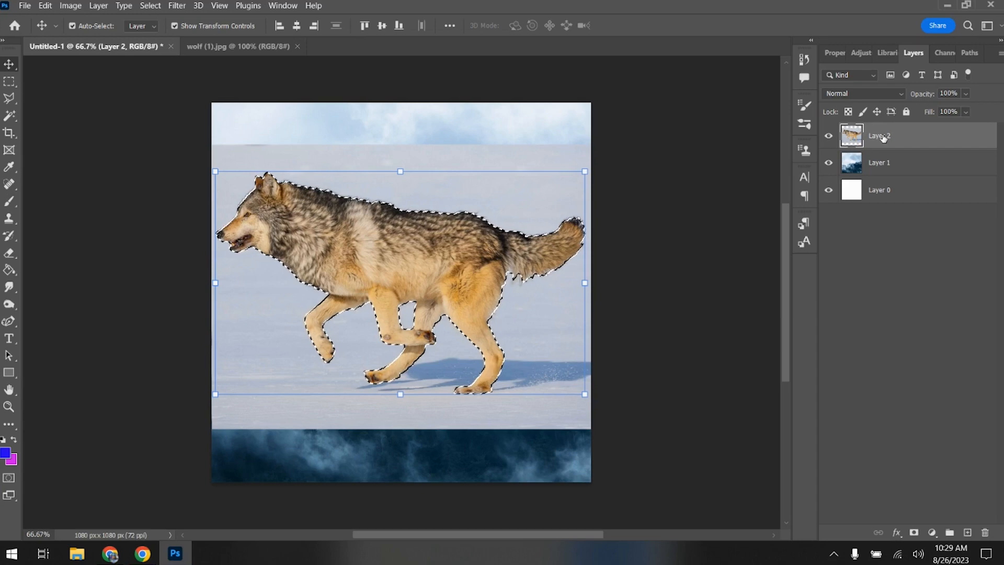
# - Delete the selected wolf from Layer 2 to leave a wolf-shaped cutout, and clear the selection with the Rectangular Marquee tool
pyautogui.press('Delete')
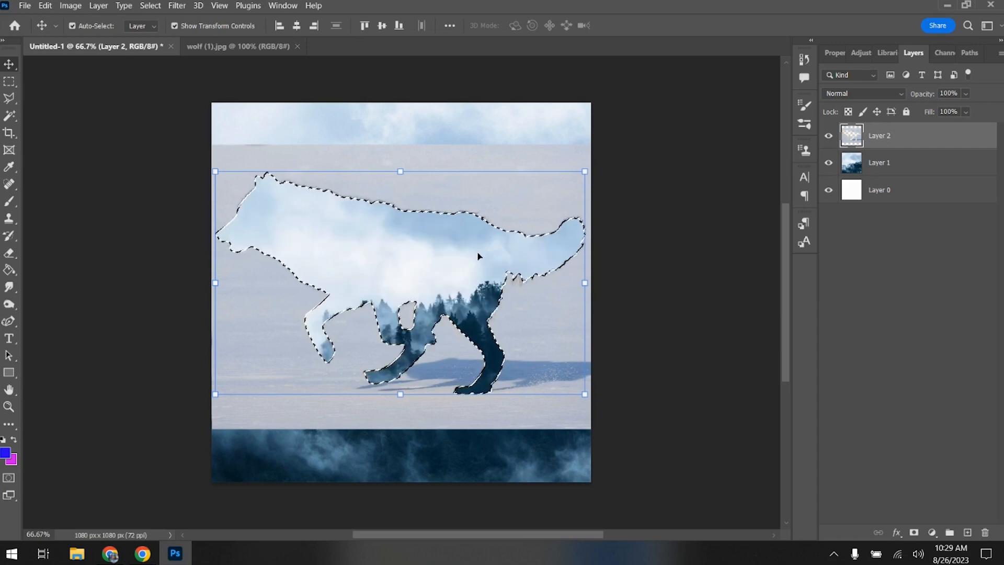
pyautogui.click(9, 82)
pyautogui.click(388, 258)
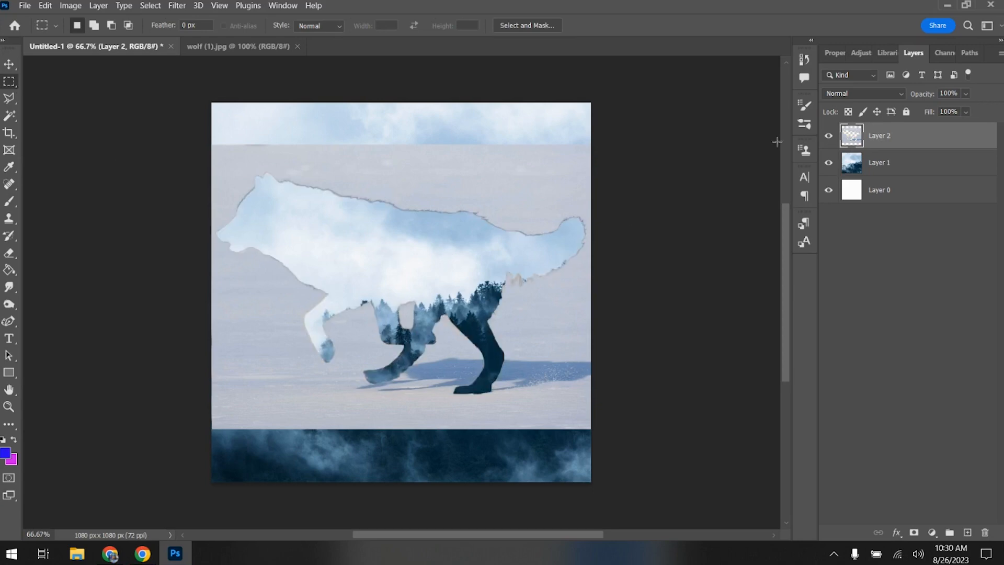
# - Move the forest image on Layer 1 upward so the treeline falls inside the wolf cutout
pyautogui.click(910, 171)
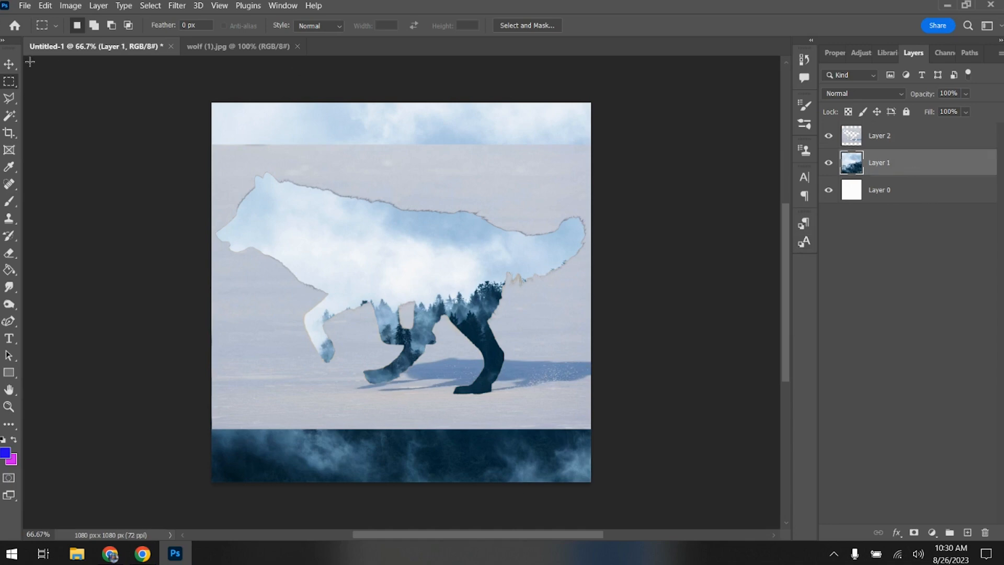
pyautogui.click(9, 63)
pyautogui.moveTo(411, 240); pyautogui.dragTo(406, 186)
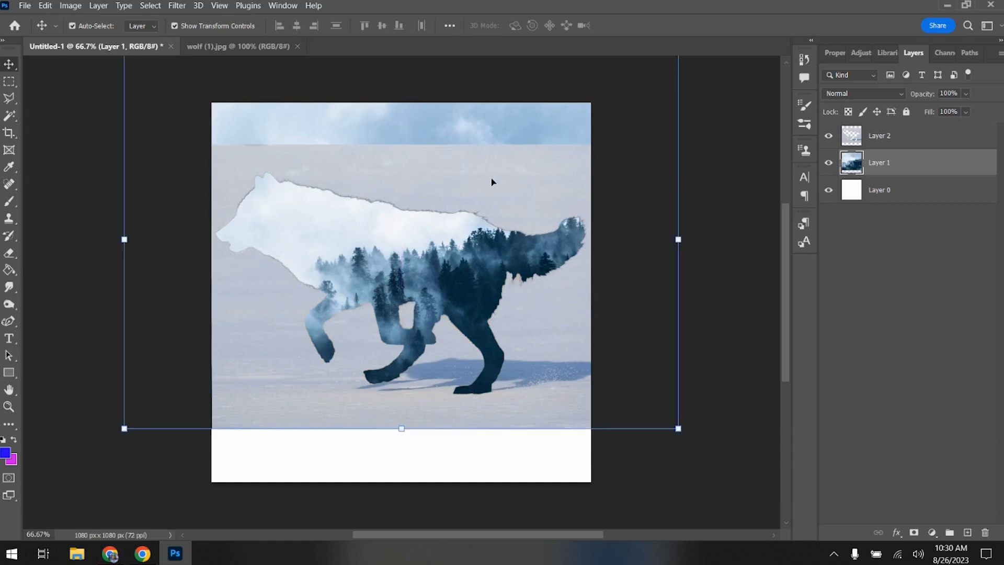
# - Select a rectangle across the snow picture's area and add it as a layer mask on Layer 1
pyautogui.click(9, 82)
pyautogui.moveTo(210, 146); pyautogui.dragTo(600, 421)
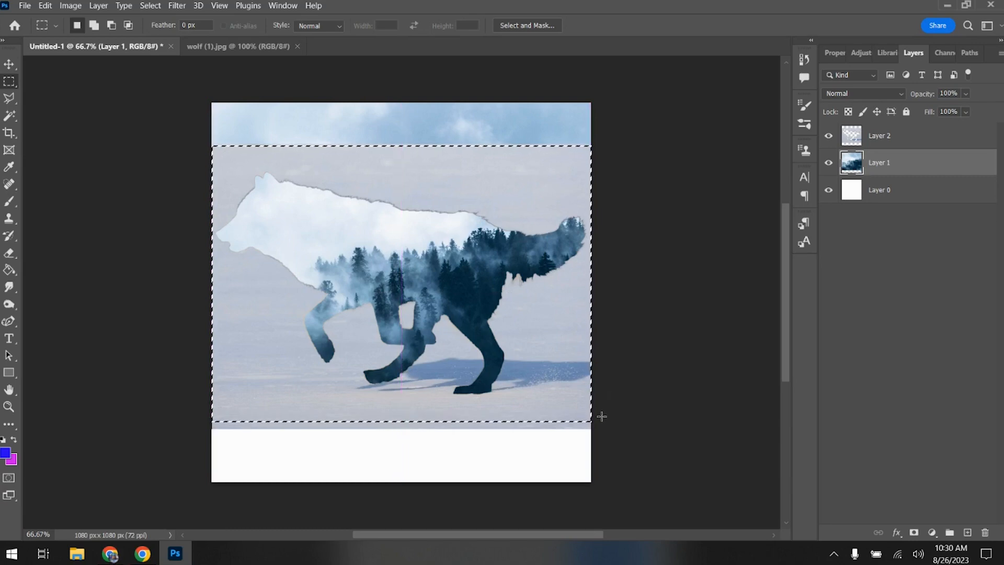
pyautogui.click(913, 531)
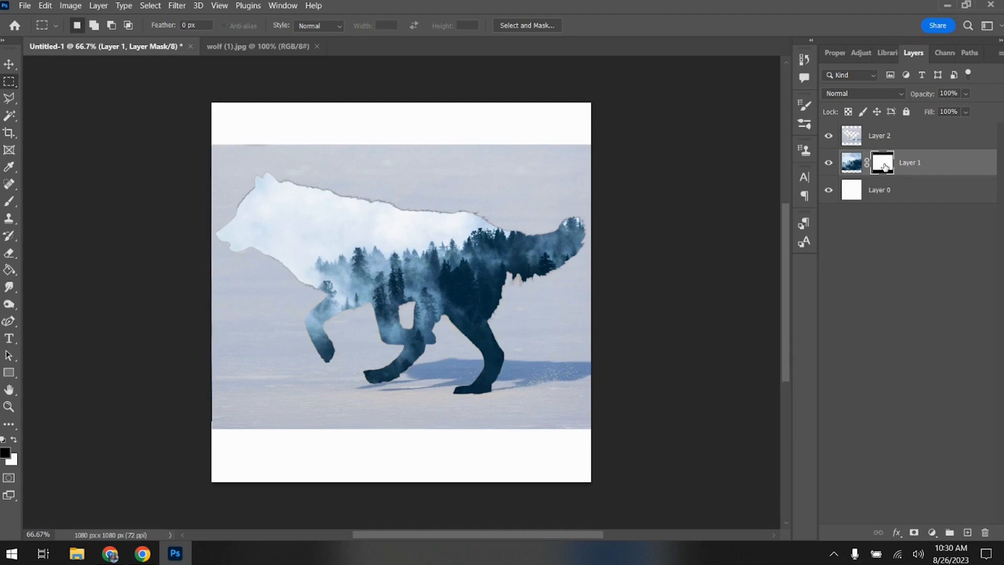
# - Apply Layer 1's mask permanently and undo it to get the editable mask back
pyautogui.rightClick(884, 167)
pyautogui.click(905, 202)
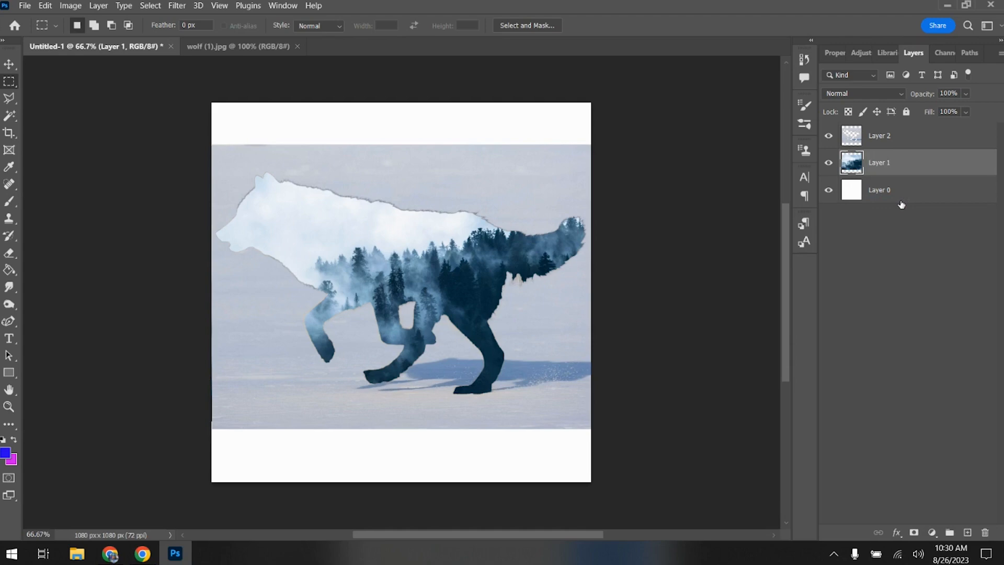
pyautogui.click(45, 6)
pyautogui.click(62, 16)
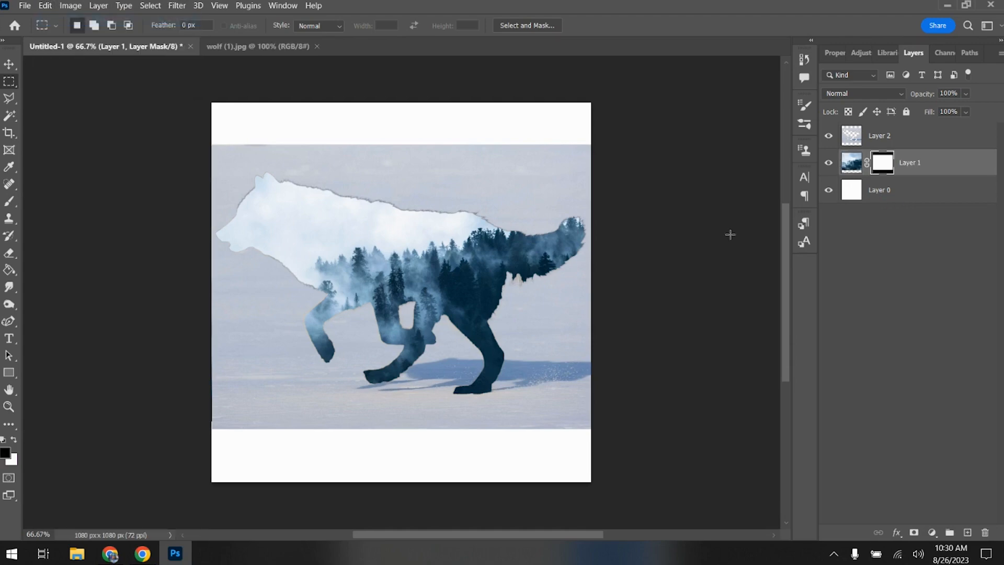
# - Unlink Layer 1's mask from its image, and move and rotate the forest by about 10.65° within the wolf cutout
pyautogui.click(853, 165)
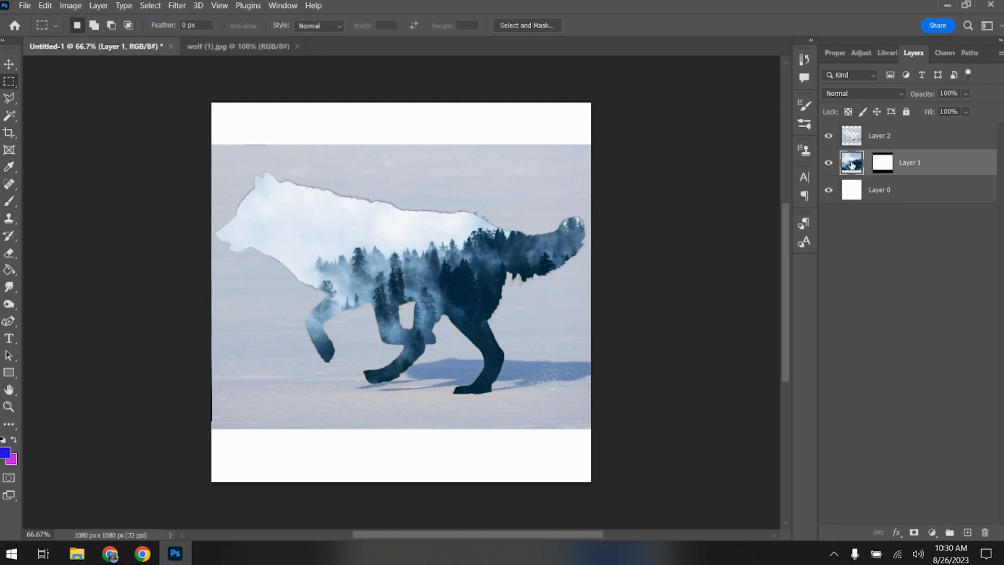
pyautogui.click(8, 64)
pyautogui.moveTo(461, 303); pyautogui.dragTo(500, 255)
pyautogui.moveTo(729, 400); pyautogui.dragTo(690, 443)
pyautogui.moveTo(317, 249); pyautogui.dragTo(369, 264)
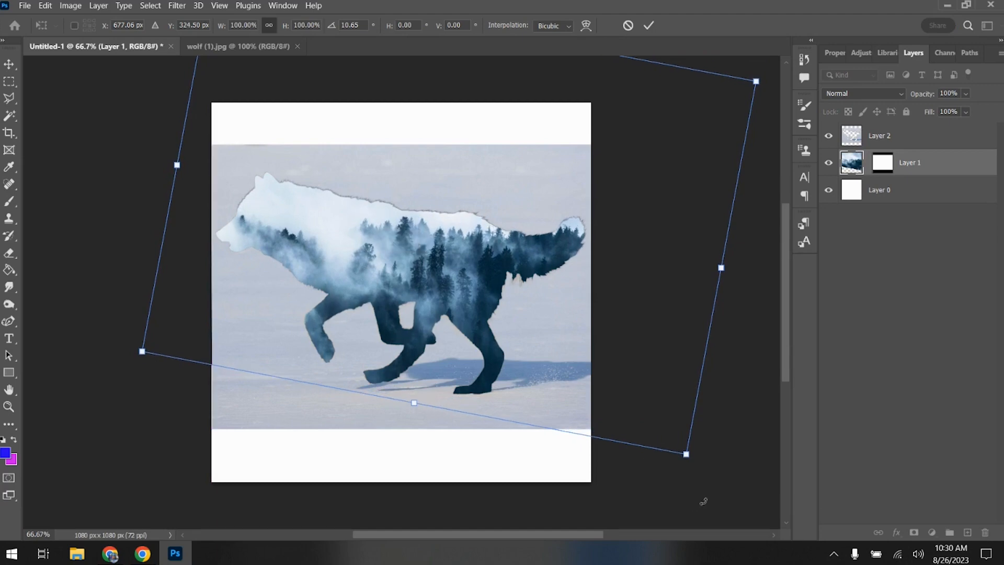
# - Rotate the forest back upright, shift it so dark trees fill the wolf's rear and legs, and commit the transform
pyautogui.moveTo(719, 475); pyautogui.dragTo(726, 404)
pyautogui.moveTo(407, 254); pyautogui.dragTo(357, 246)
pyautogui.click(9, 81)
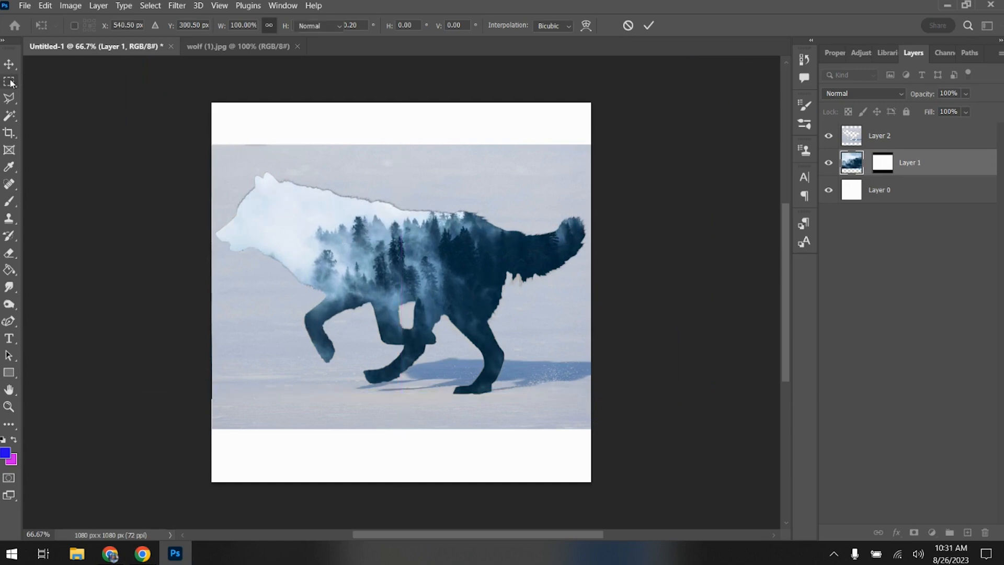
# - Apply the layer mask on Layer 1 permanently to the forest image
pyautogui.click(868, 164)
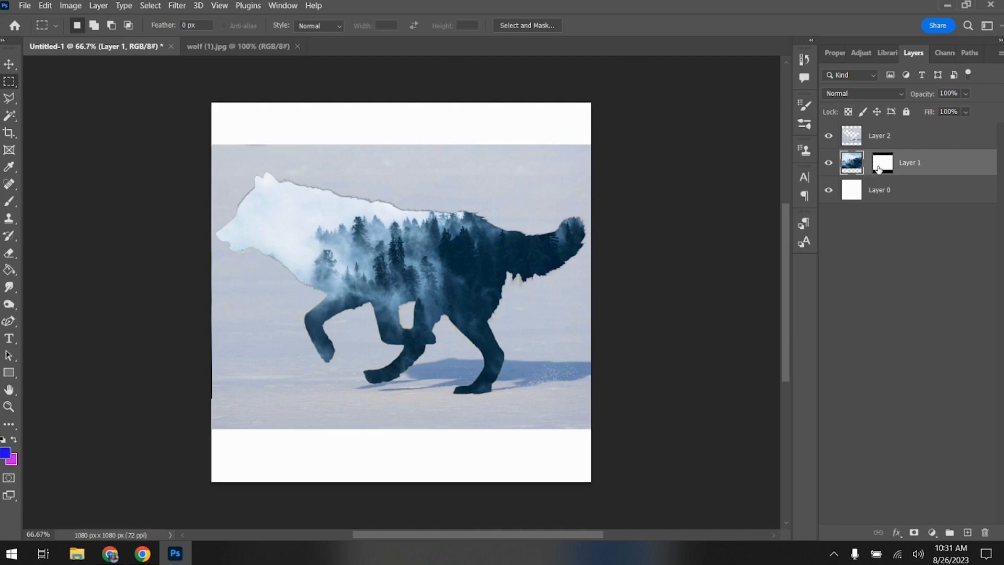
pyautogui.rightClick(880, 167)
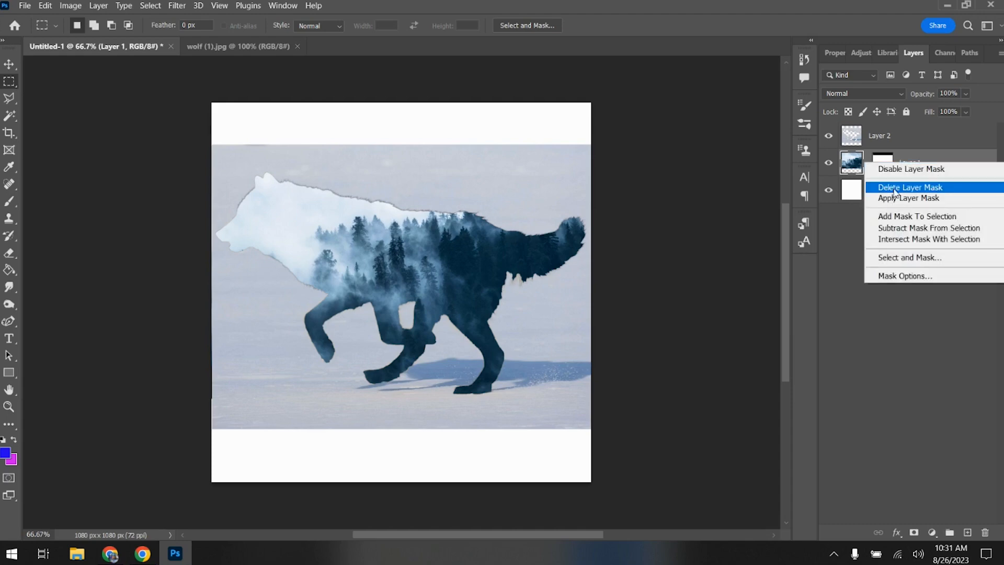
pyautogui.click(893, 202)
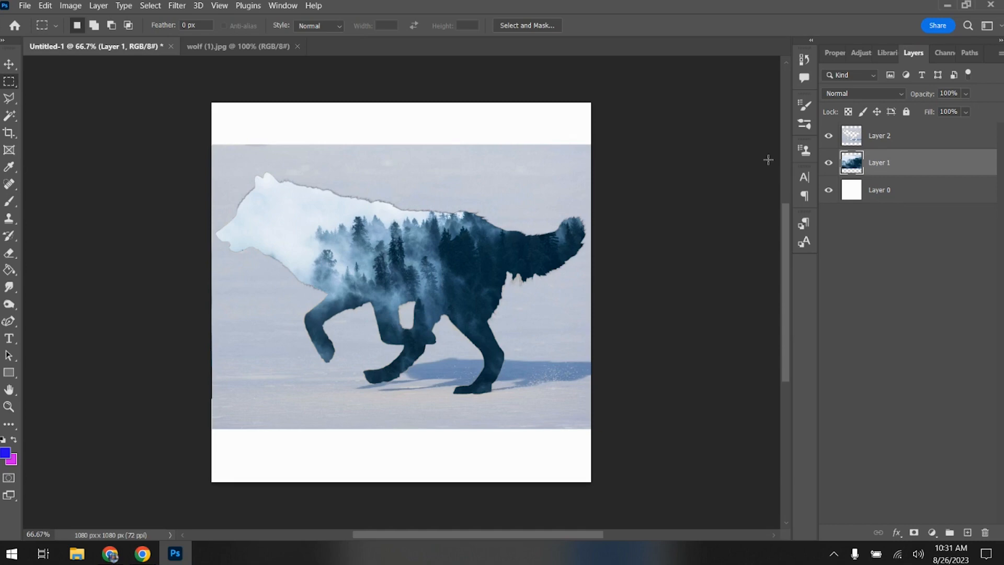
# - Flatten the composite into a single background layer and close the wolf (1).jpg document
pyautogui.click(98, 7)
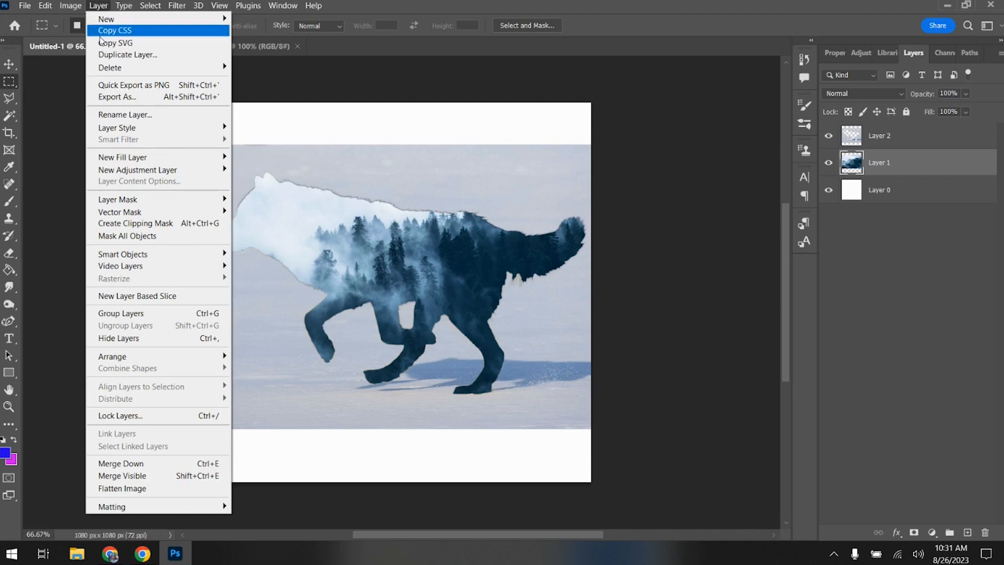
pyautogui.click(112, 488)
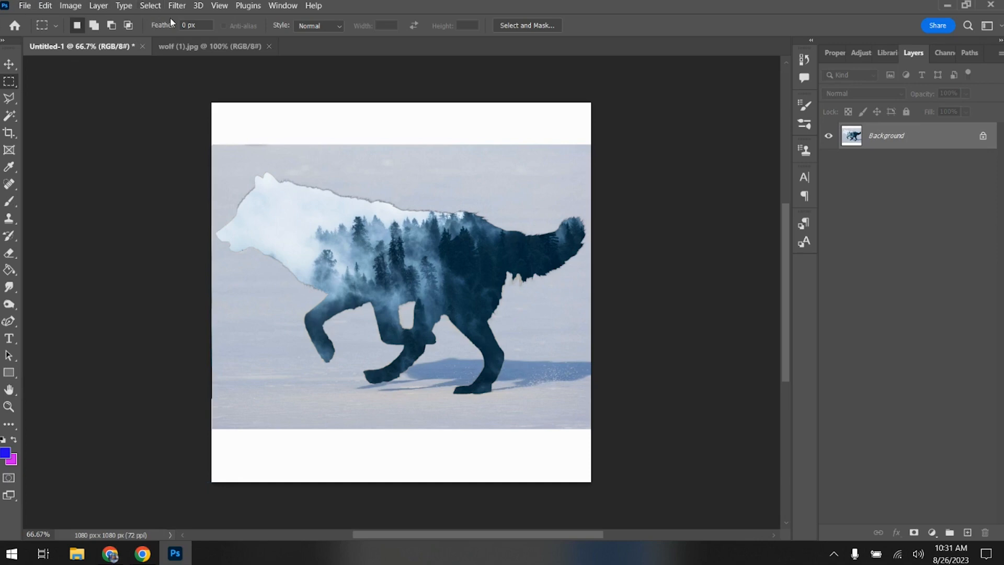
pyautogui.click(180, 46)
pyautogui.click(269, 46)
# - Save the composite to the Desktop as a PNG named "Name first and last Wolf demo First time" using the large file size option
pyautogui.click(27, 5)
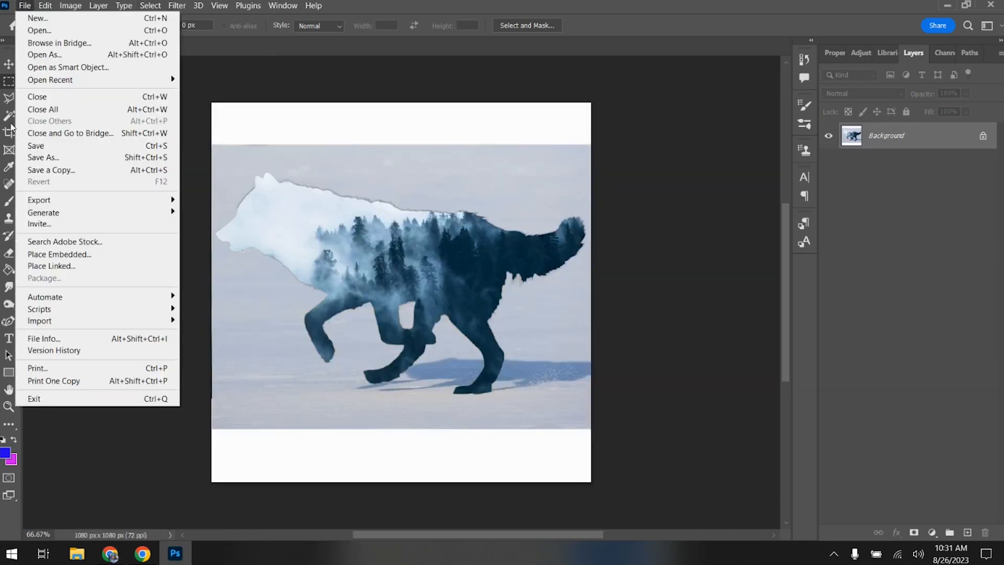
pyautogui.click(32, 157)
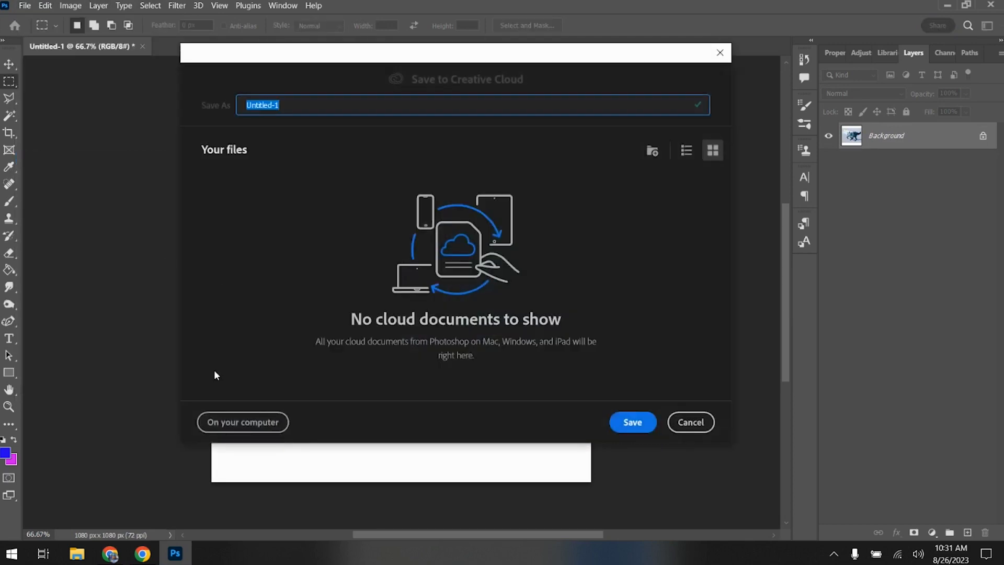
pyautogui.click(250, 422)
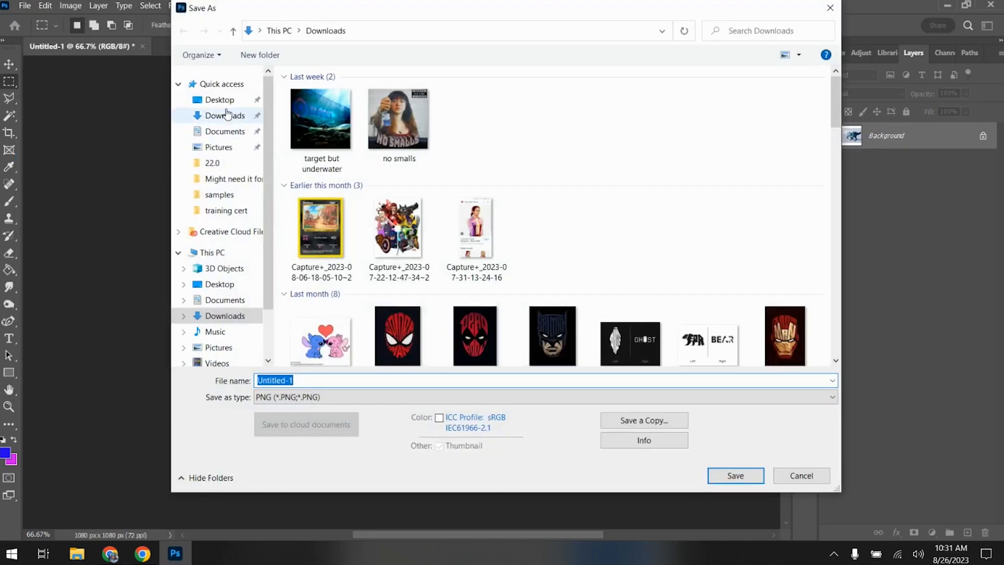
pyautogui.click(219, 100)
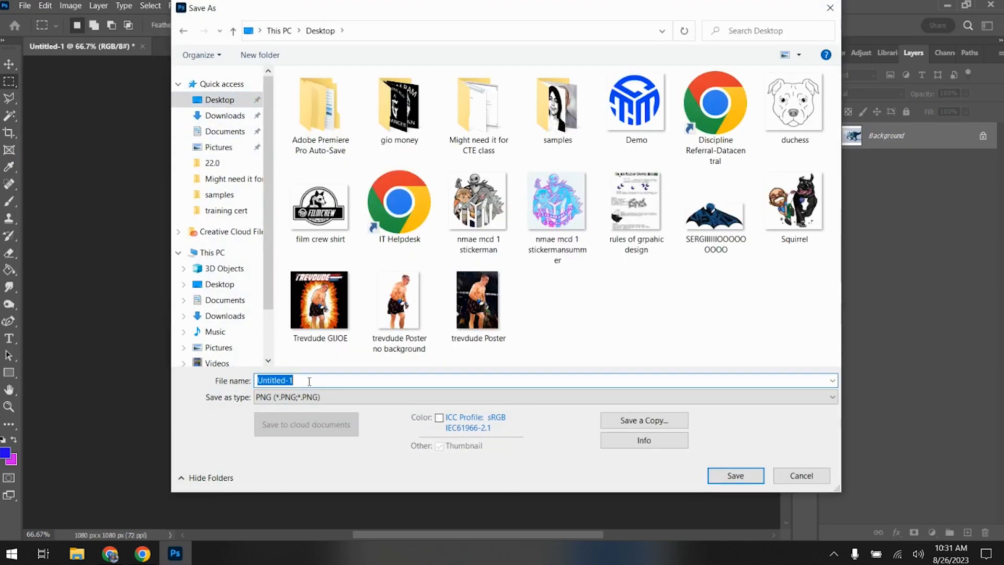
pyautogui.write('Name first and last Wolf demo First time')
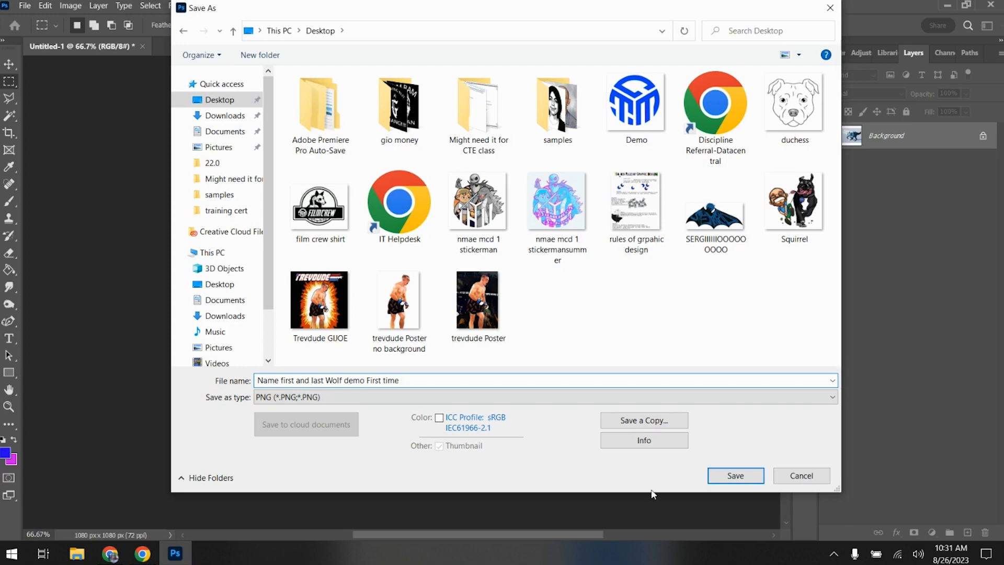
pyautogui.click(730, 475)
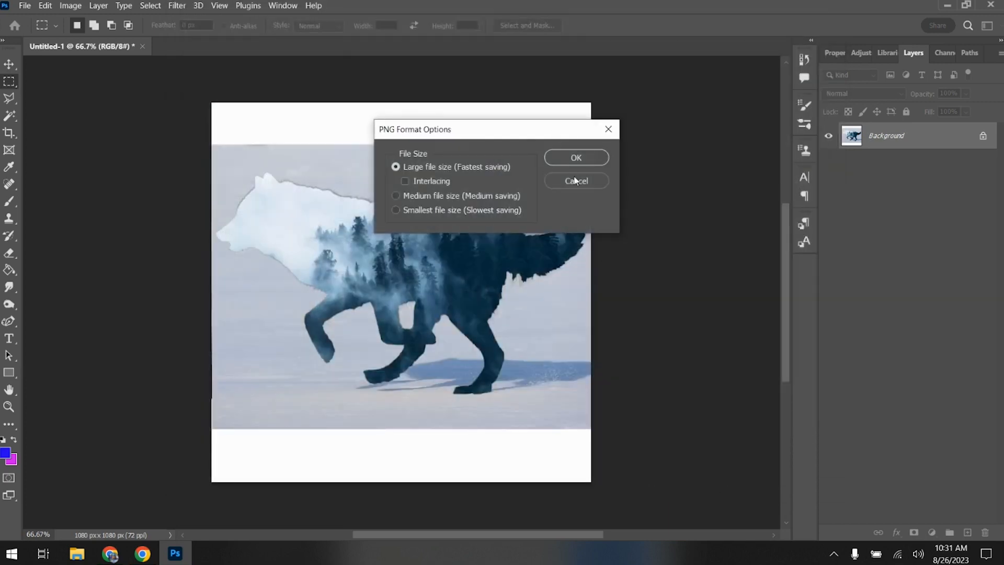
pyautogui.click(577, 157)
# - Close Photoshop and move the saved wolf PNG to an empty area near the middle of the desktop
pyautogui.click(991, 5)
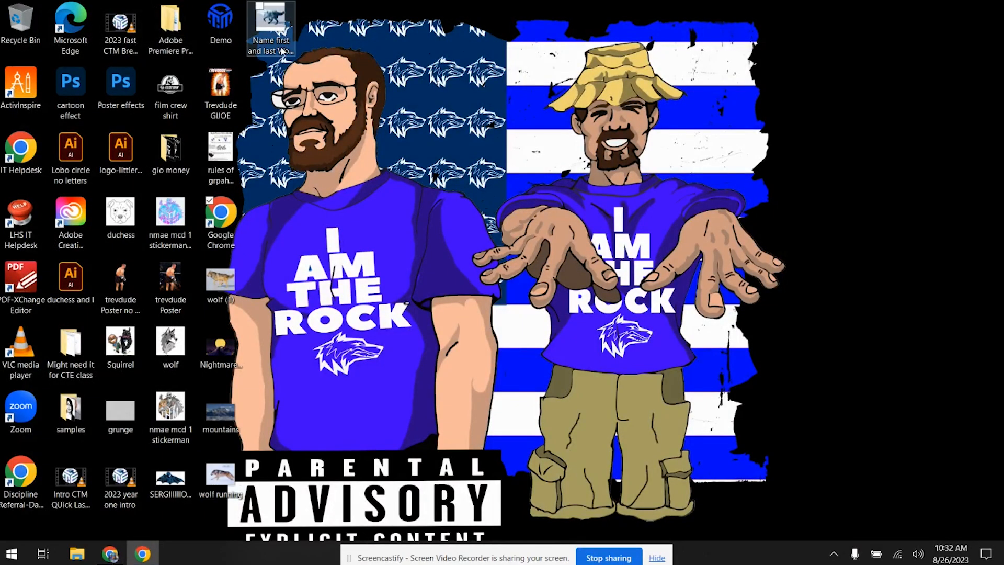
pyautogui.moveTo(268, 24); pyautogui.dragTo(415, 289)
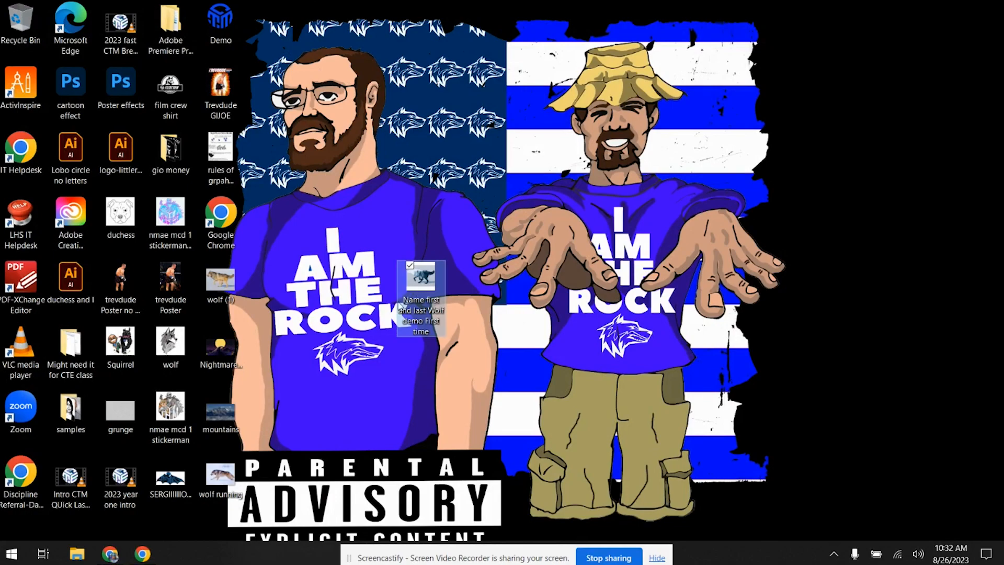
# - Switch to Chrome and view the "Photoshop Intro" assignment requirements in Google Classroom
pyautogui.click(145, 555)
pyautogui.click(142, 554)
pyautogui.scroll(10, 219, 384)
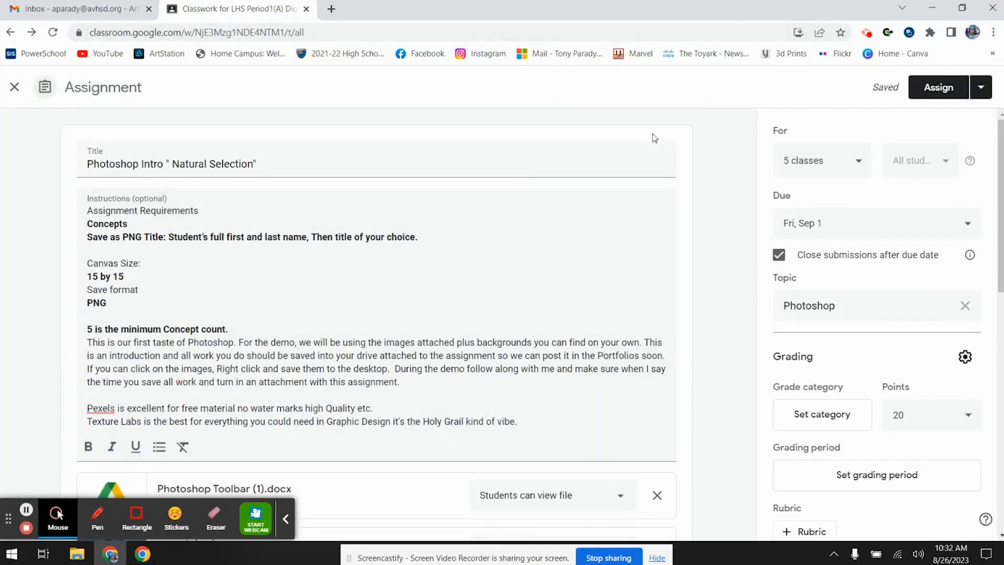
pyautogui.click(286, 519)
pyautogui.click(49, 517)
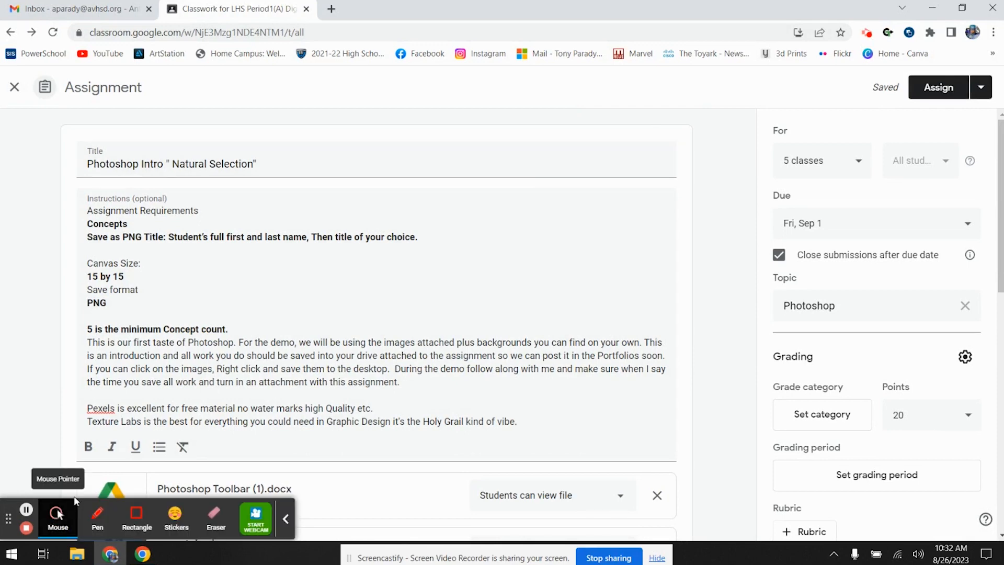